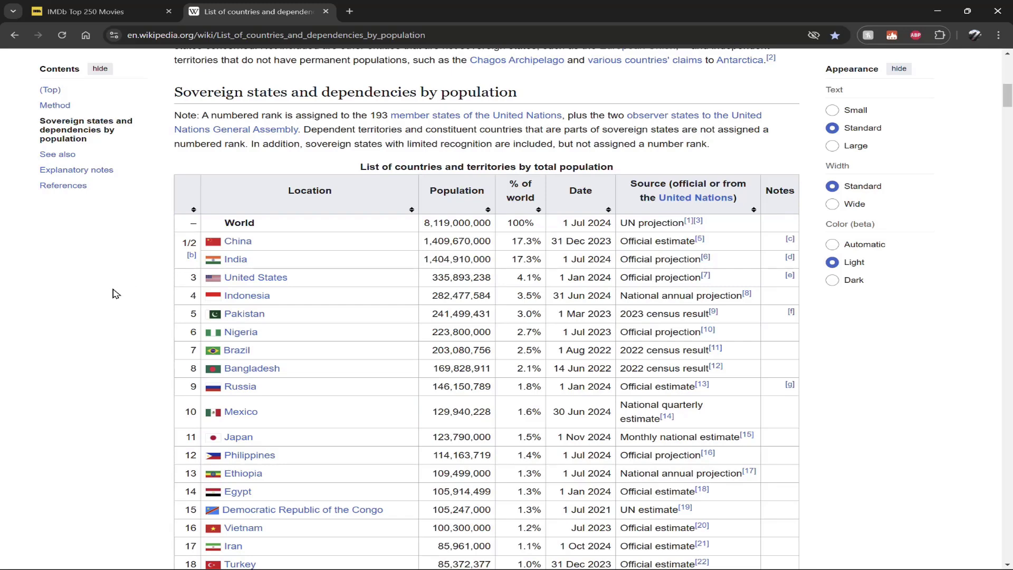
Switch to the blank workbook in Excel and start a data import from the web
key(alt+Tab)
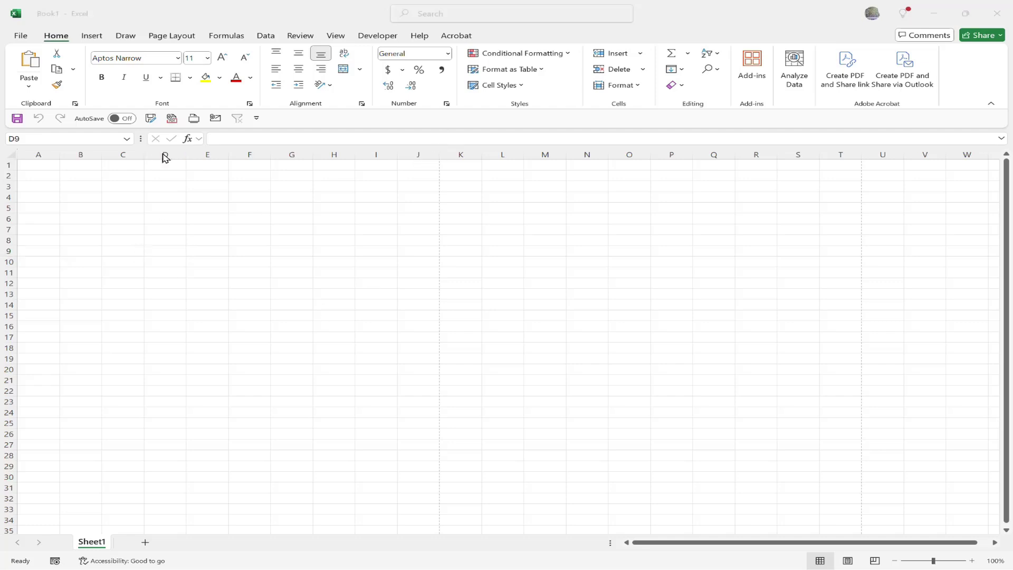
click(63, 35)
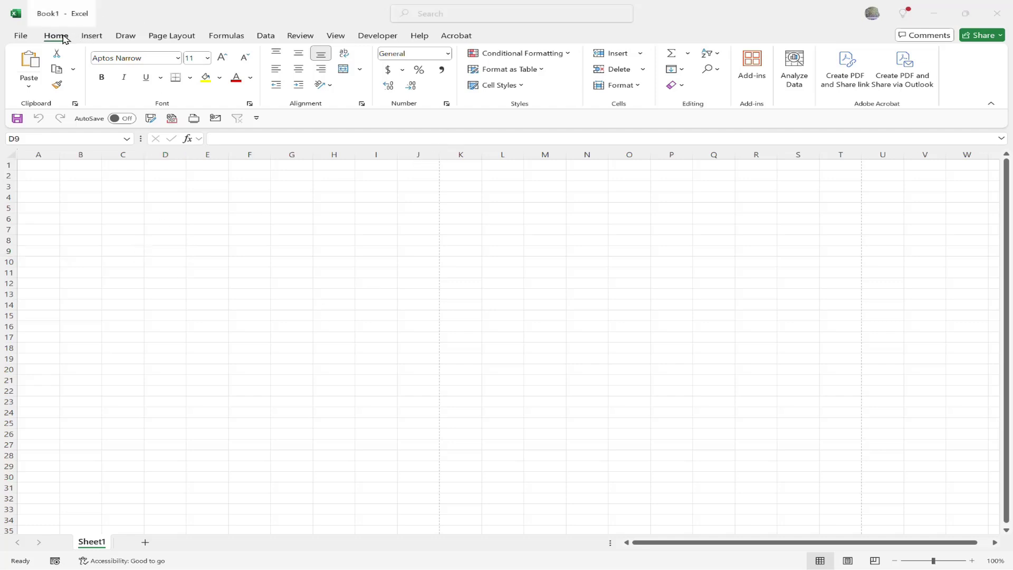
click(266, 36)
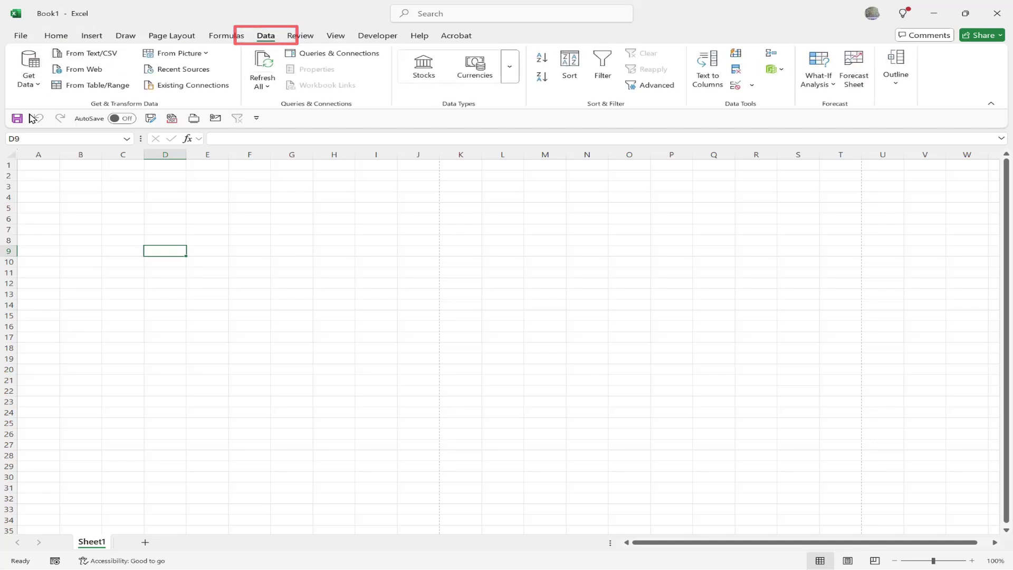
click(68, 74)
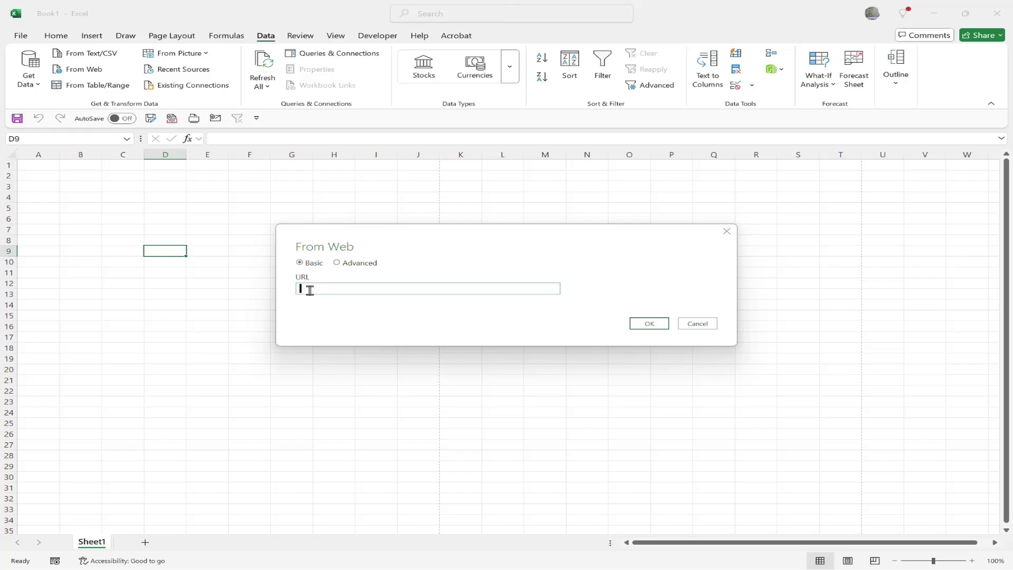
key(alt+Tab)
click(191, 36)
key(ctrl+c)
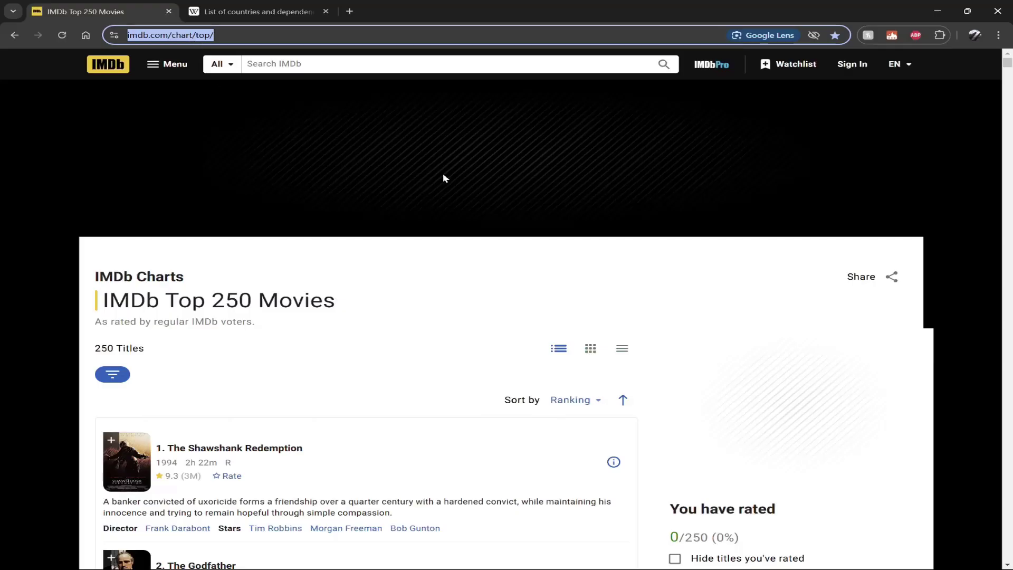
key(alt+Tab)
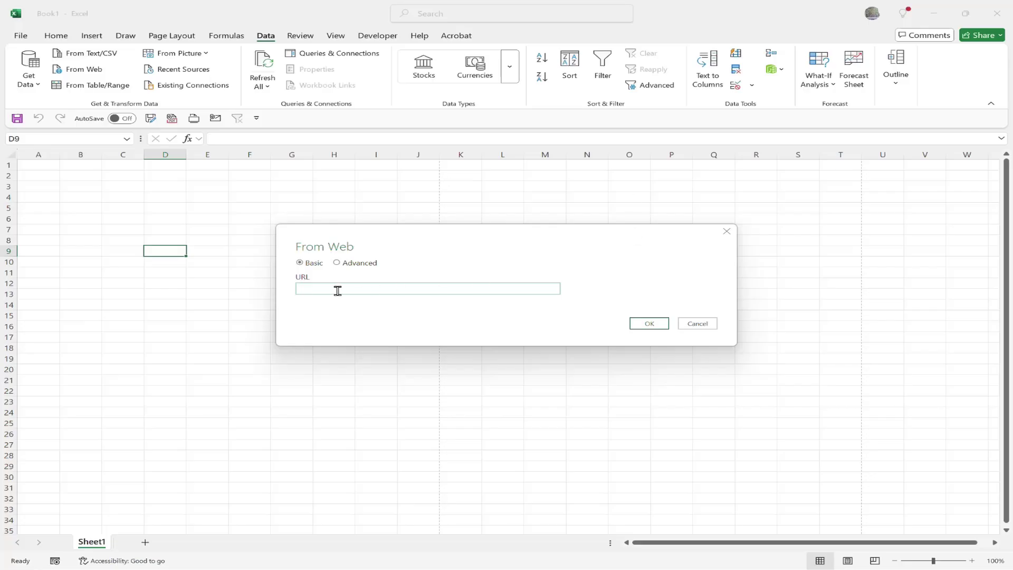
click(333, 291)
right_click(333, 290)
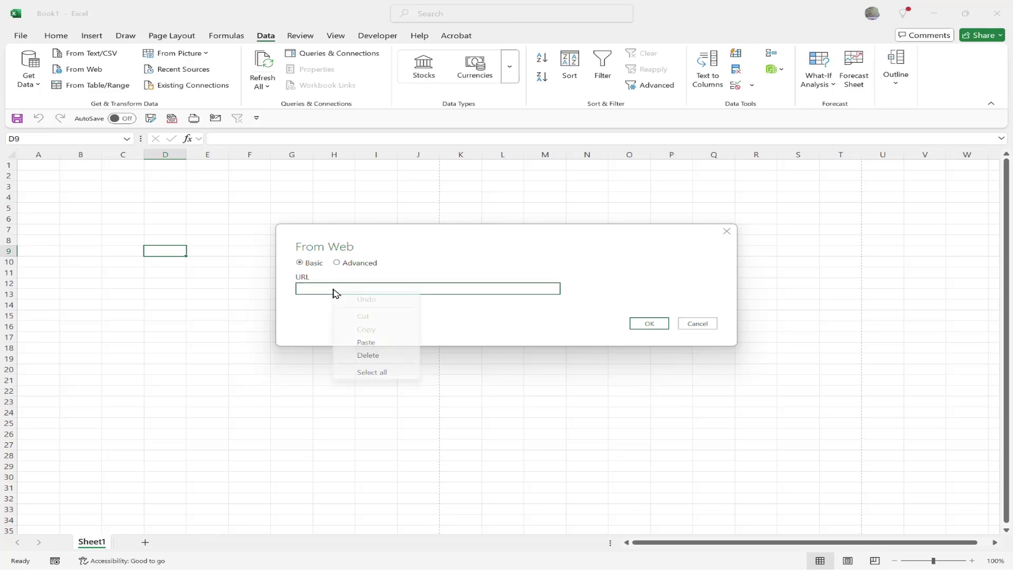
click(382, 344)
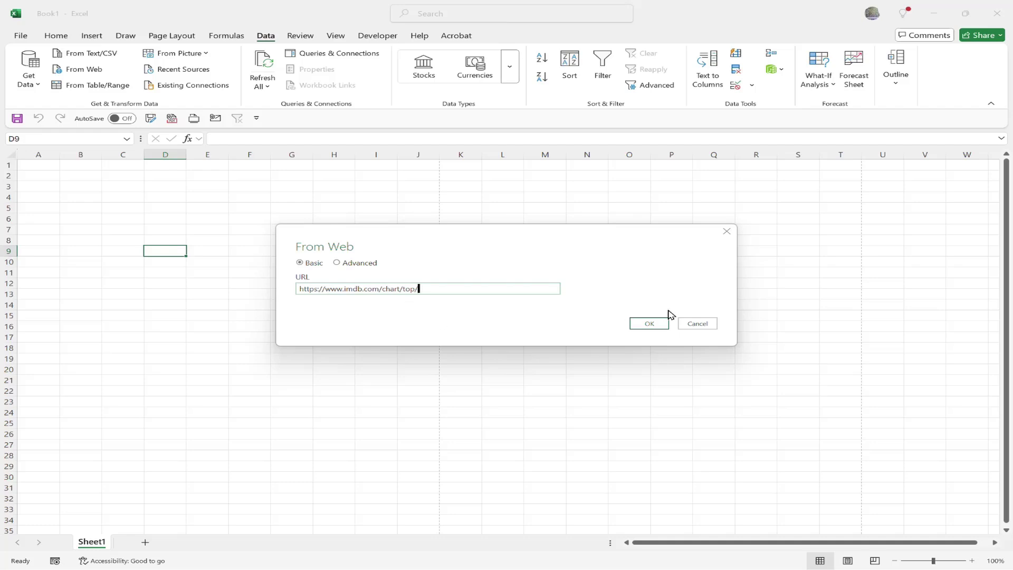
click(653, 323)
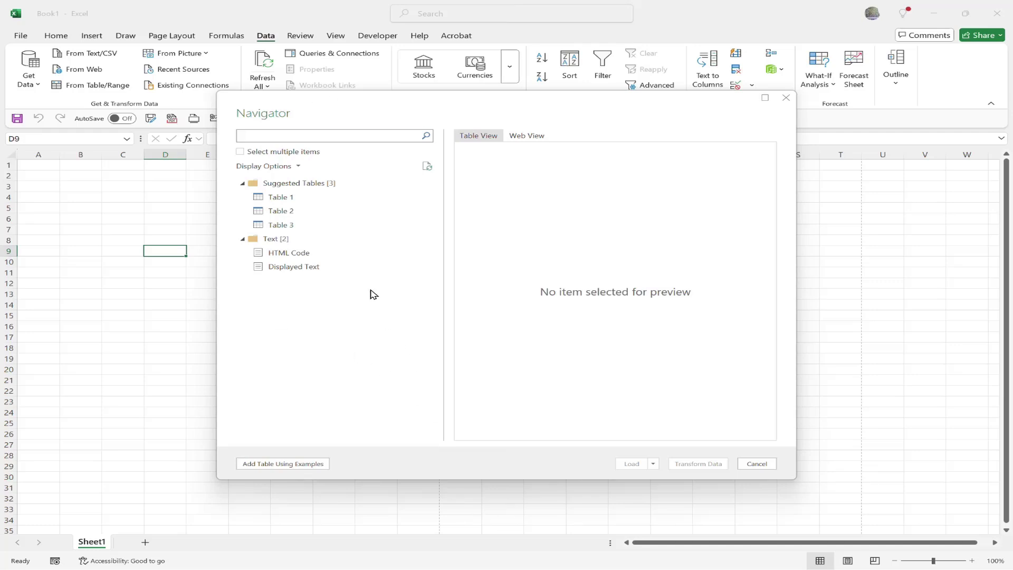
Preview the contents of the suggested tables Table 1, Table 2 and Table 3 in the Navigator
click(281, 201)
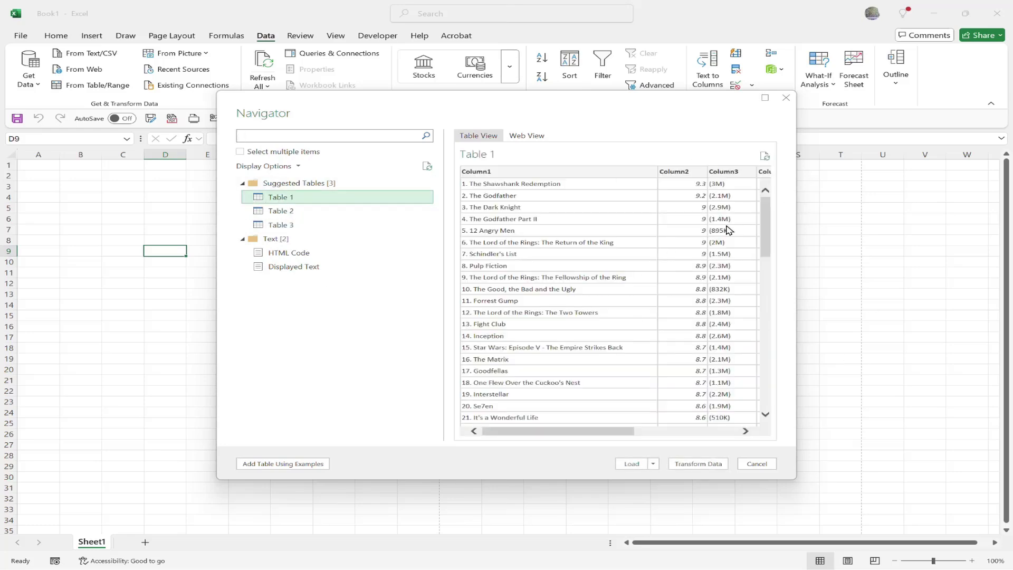
mouse_move(765, 214)
mouse_down()
mouse_move(766, 348)
mouse_move(762, 205)
mouse_up()
drag(612, 435, 574, 445)
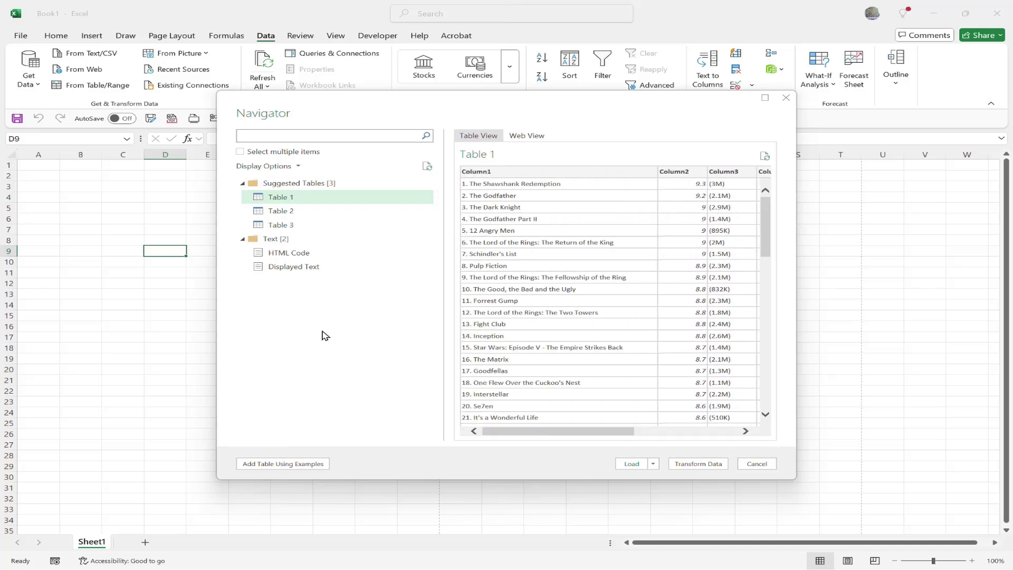
click(290, 213)
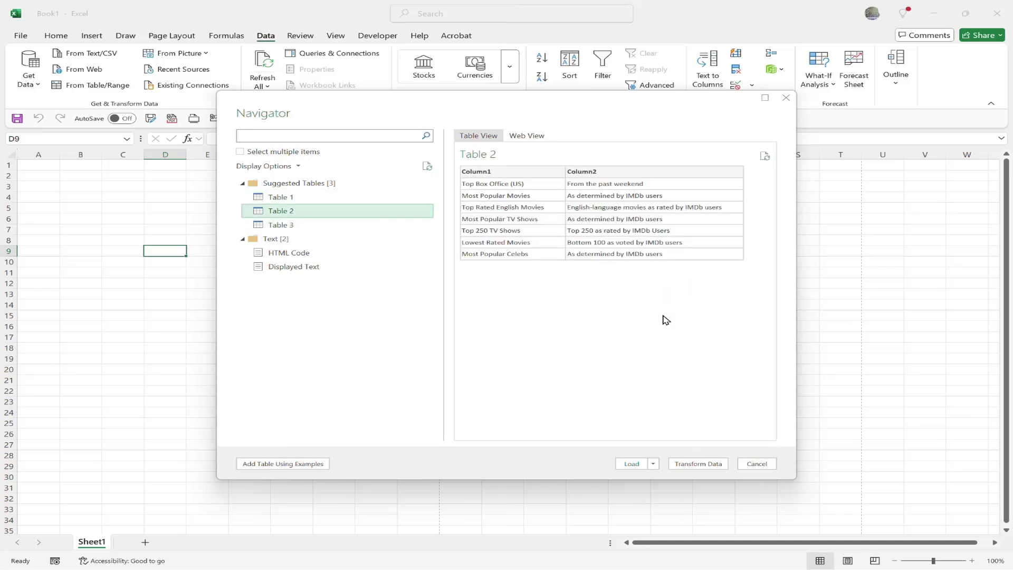
click(275, 225)
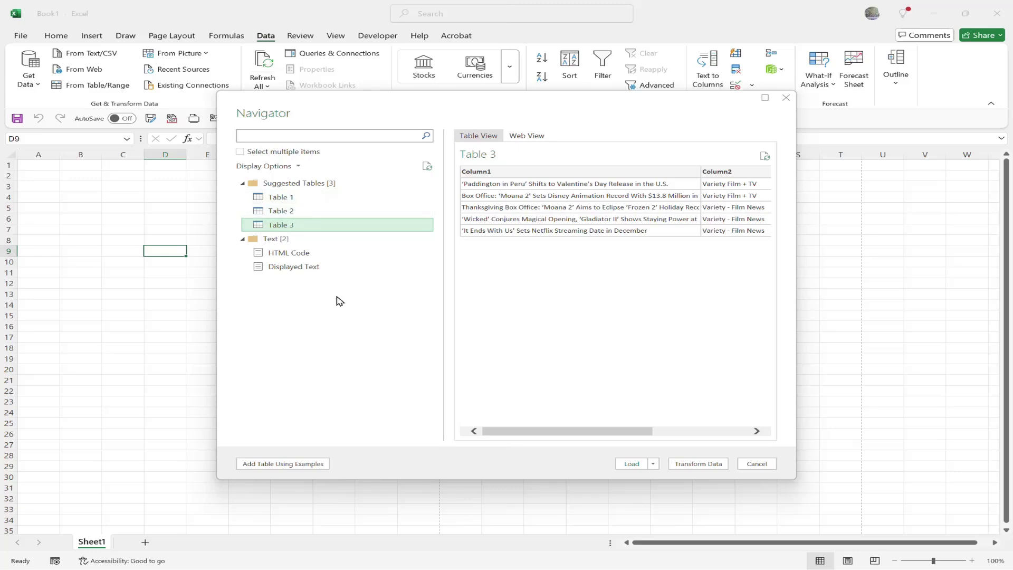
Select Table 1, compare it with the page's web view, and open it for transformation in Power Query Editor
click(264, 199)
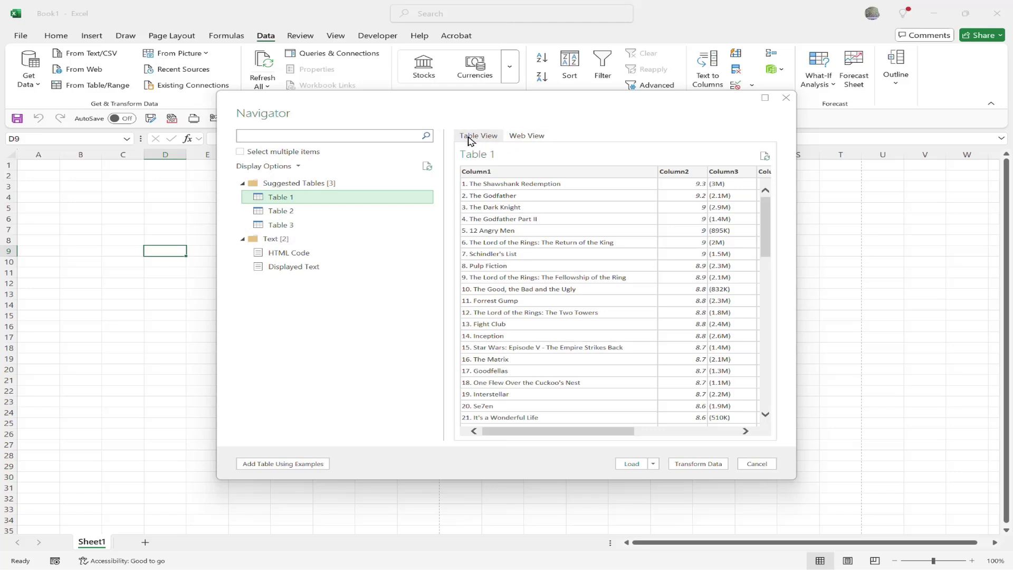
click(525, 137)
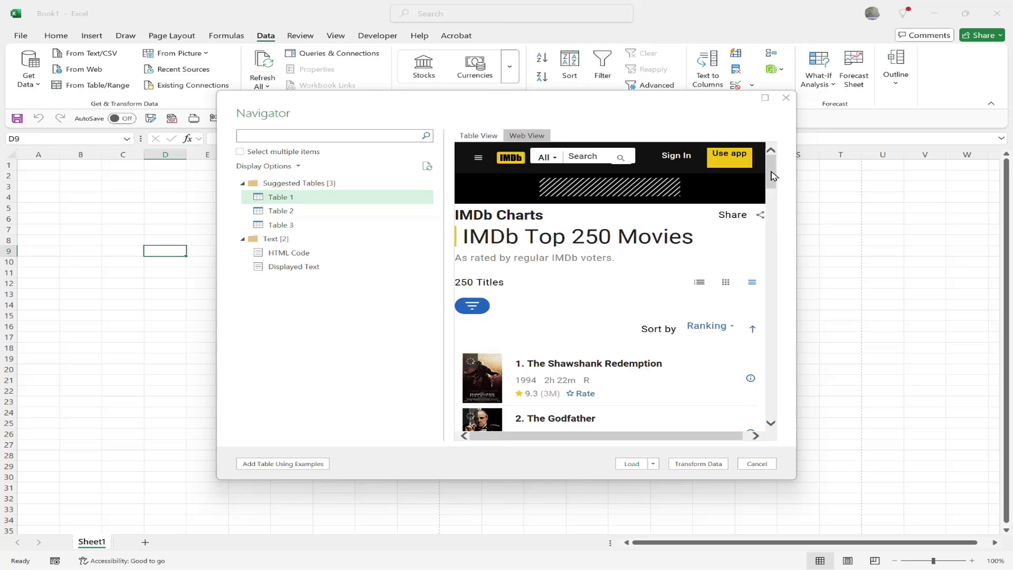
drag(772, 176, 648, 128)
click(485, 136)
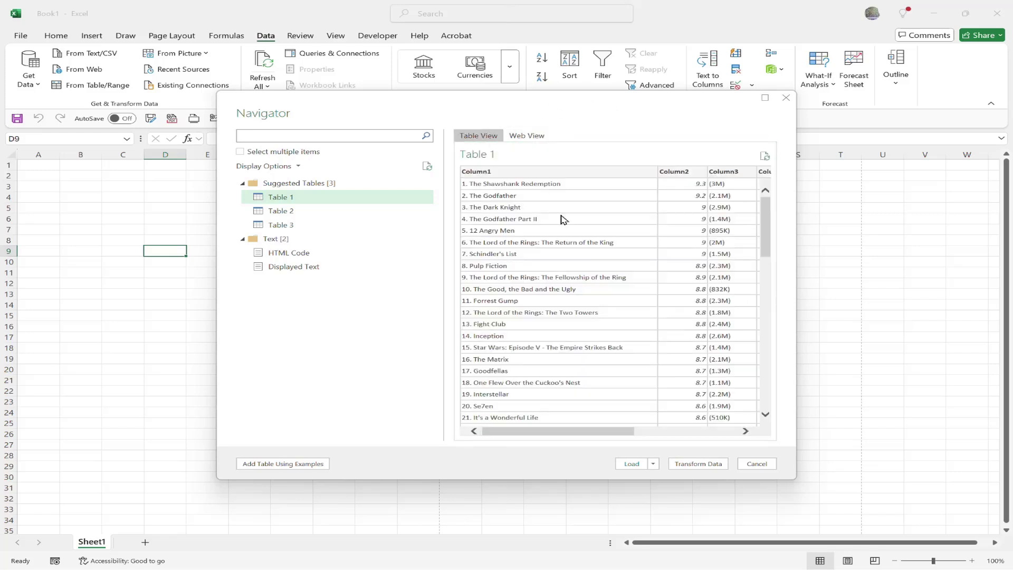
drag(575, 433, 546, 442)
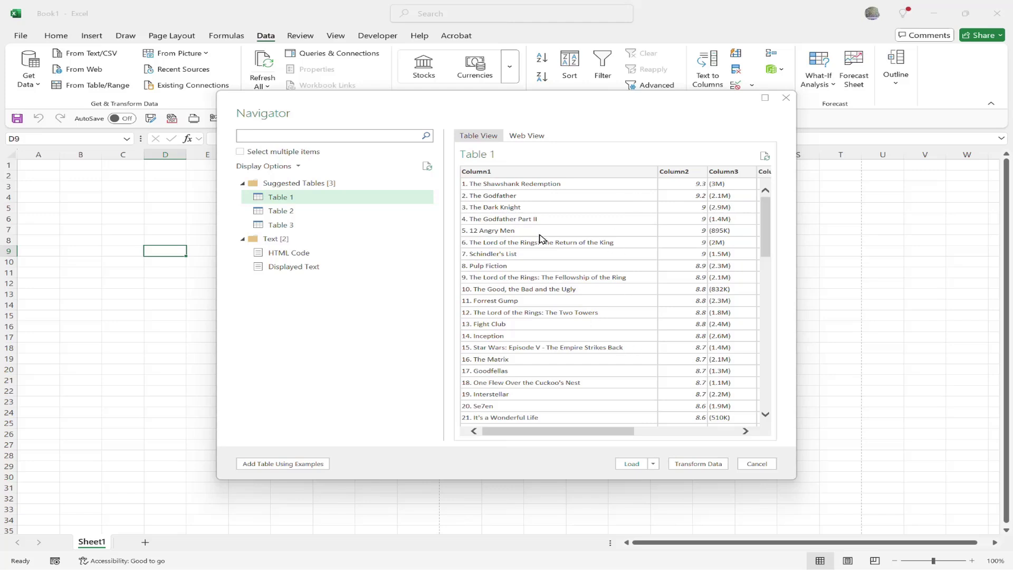
drag(606, 434, 585, 438)
click(693, 468)
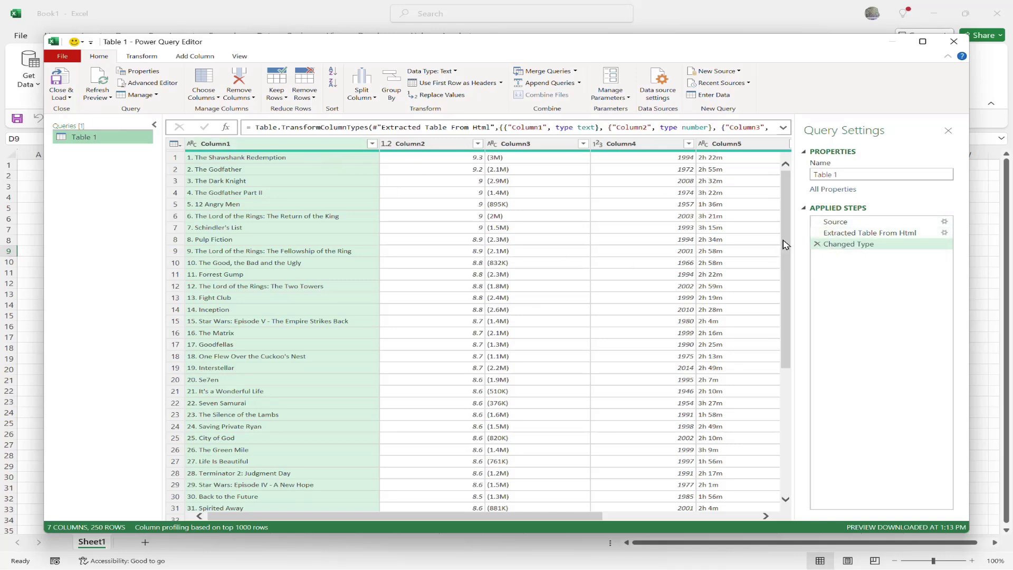
Split Column1 by a custom period delimiter at each occurrence to separate the rank numbers from the movie titles
mouse_move(819, 235)
click(367, 93)
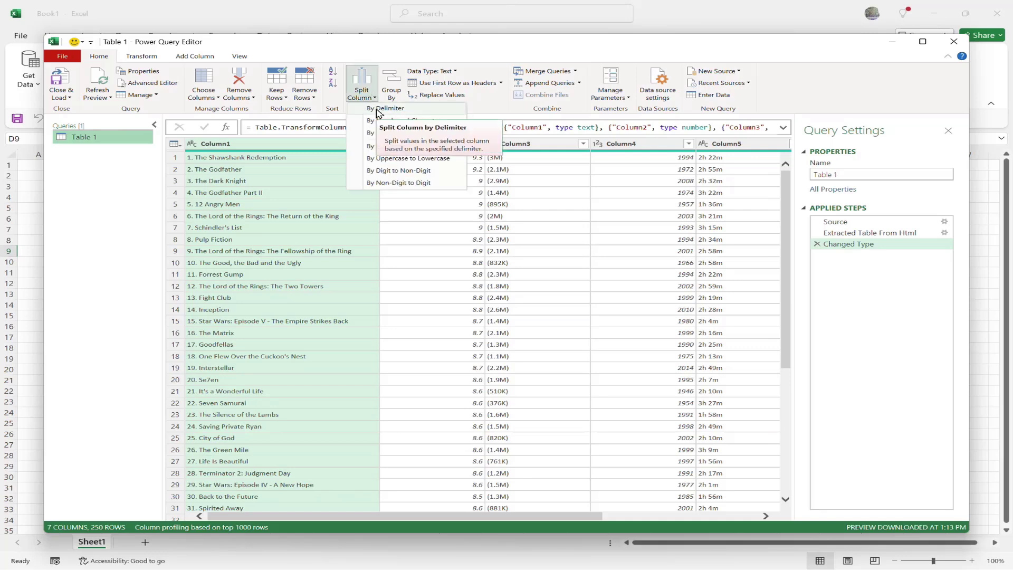
click(378, 109)
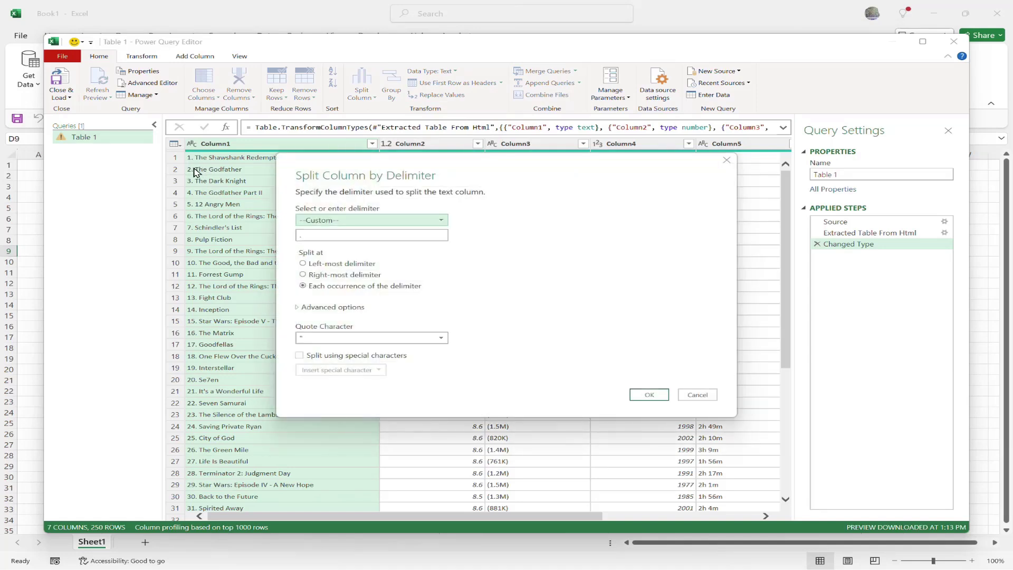
drag(332, 236, 298, 237)
key(BackSpace)
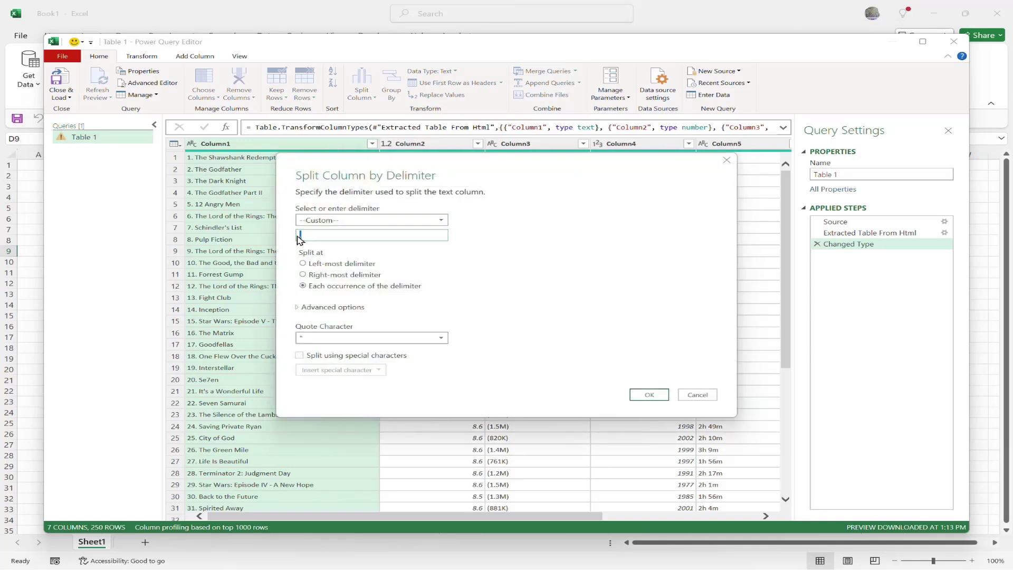
text(.)
click(648, 396)
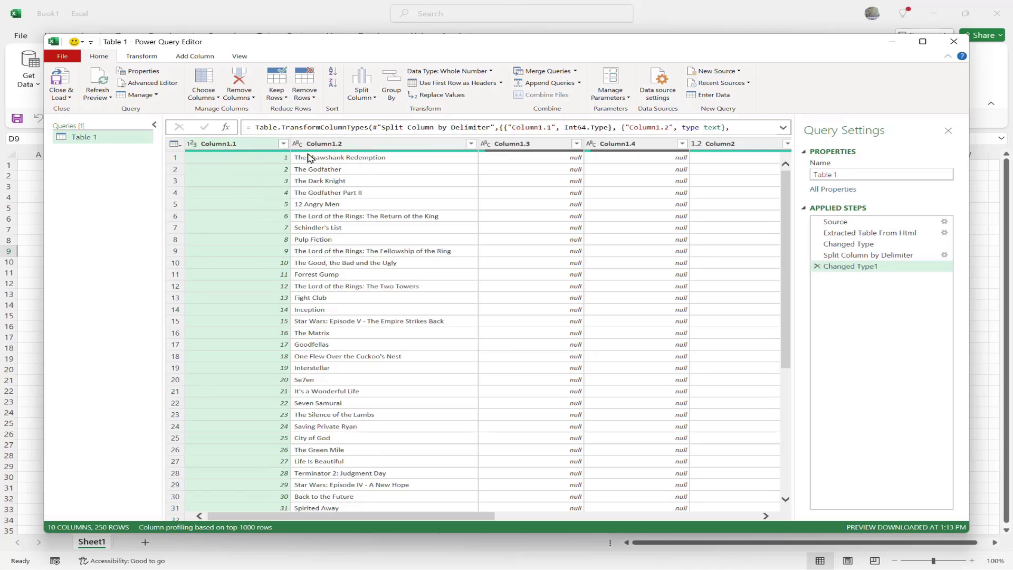
Rename Column1.1 as "Ranking" and Column1.2 as "Movie Name"
double_click(217, 146)
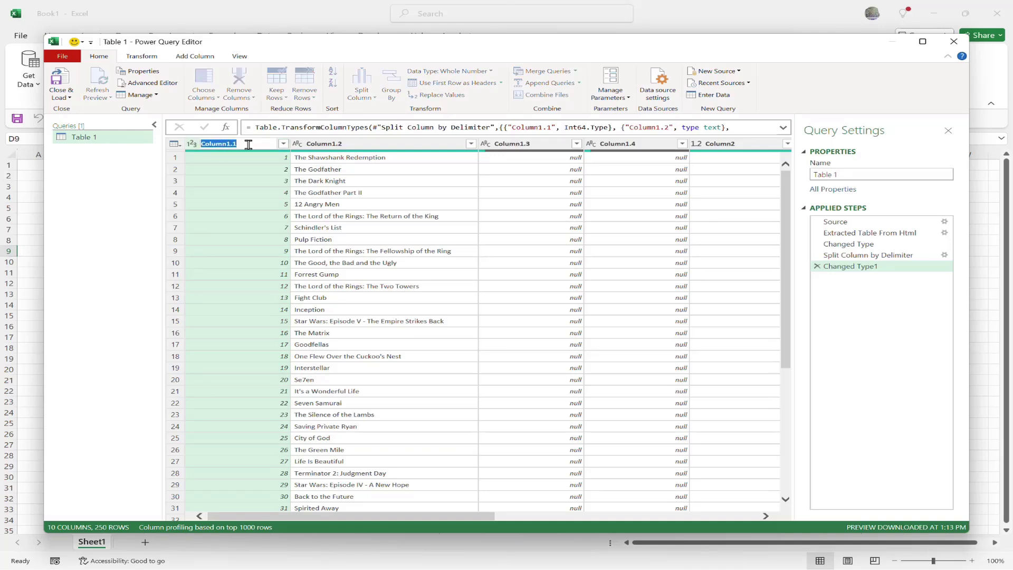
text(Ran)
key(Return)
double_click(323, 146)
text(Movie Name)
key(Return)
Remove the surplus split columns Column1.3 and Column1.4 from the query
drag(487, 517, 569, 514)
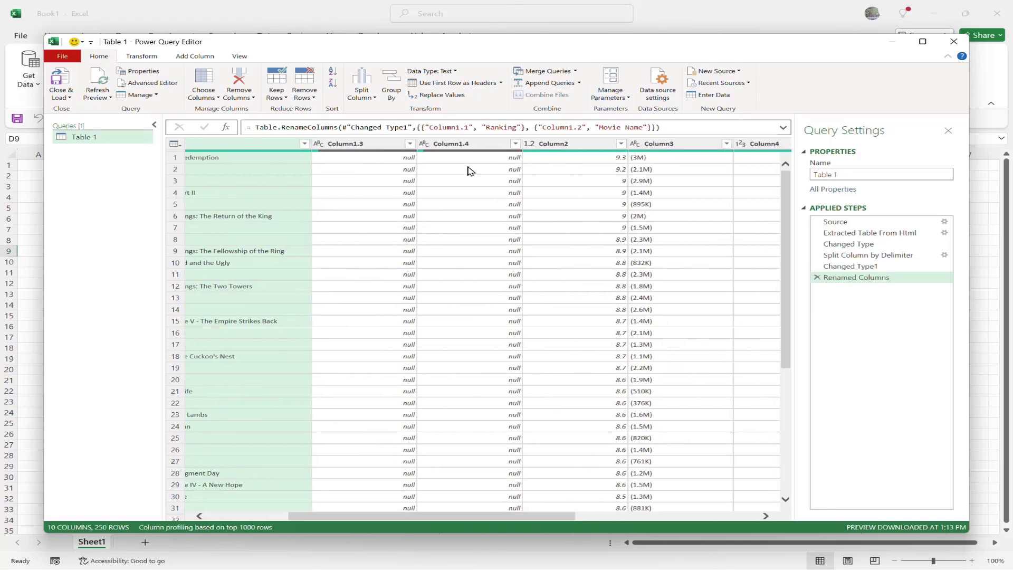
right_click(372, 145)
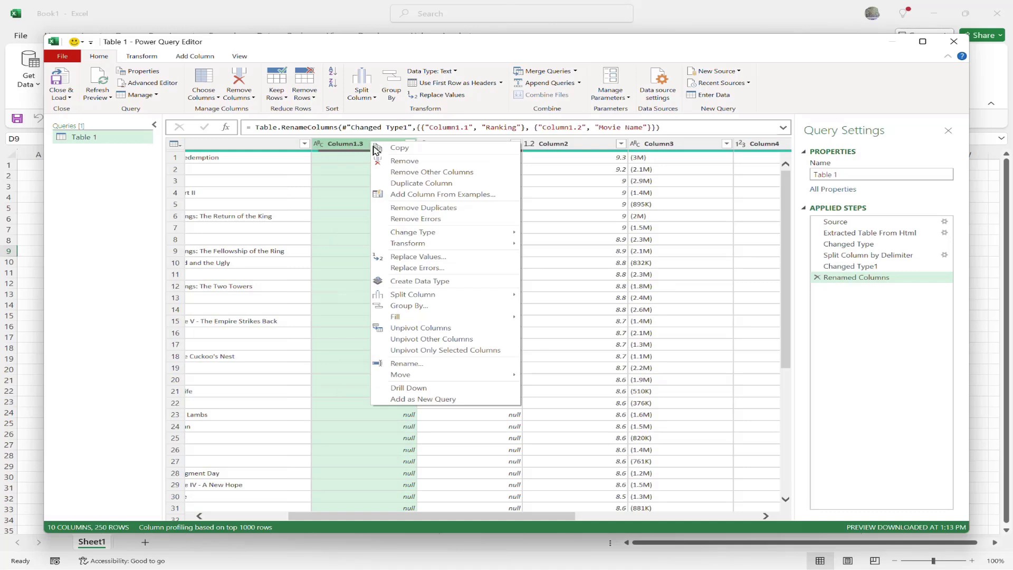
click(402, 161)
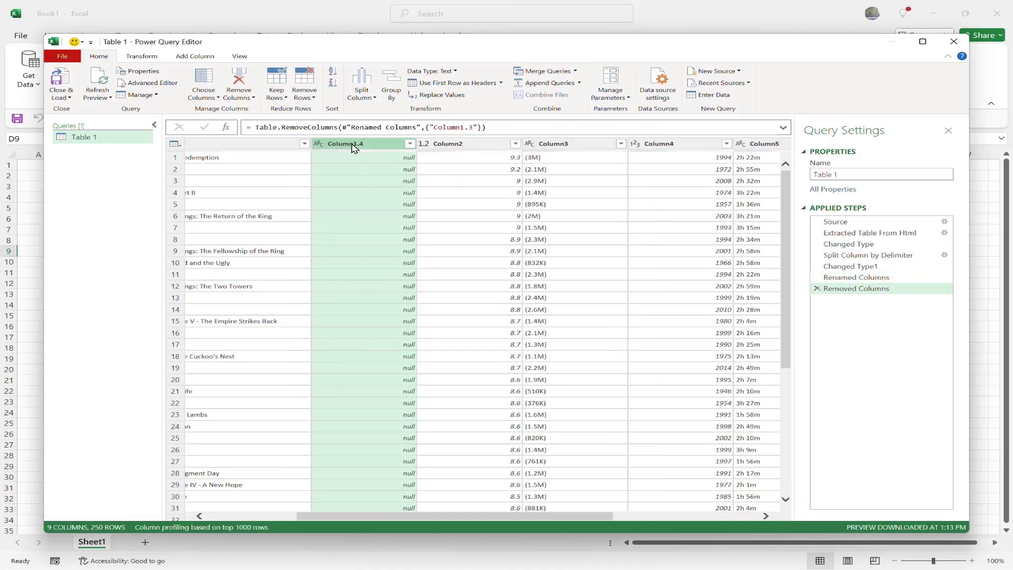
right_click(353, 147)
click(369, 168)
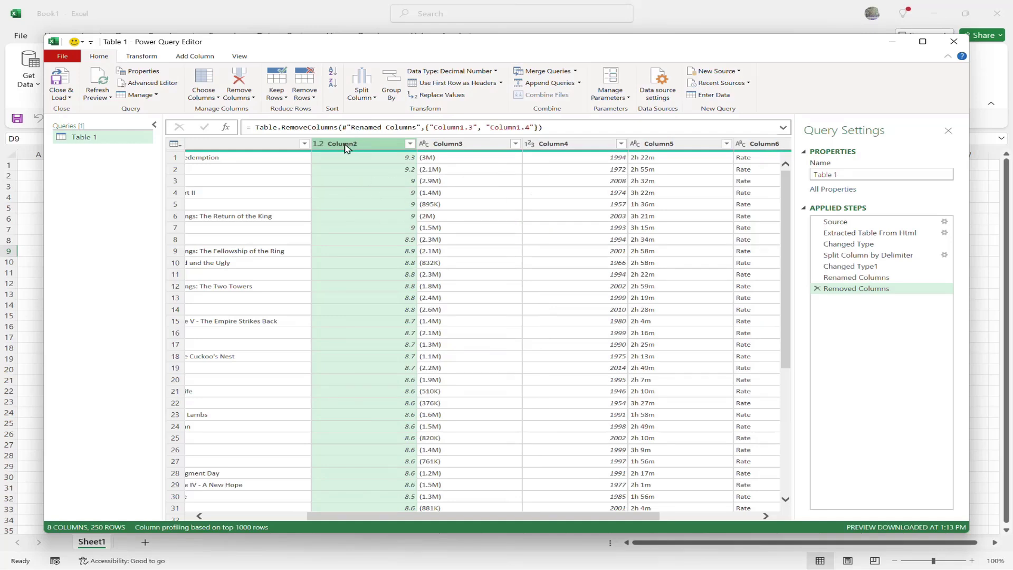
Rename Column2 as "IMDB Rating" and Column3 as "# of Reviews"
double_click(344, 144)
text(IMDB Rating)
key(Return)
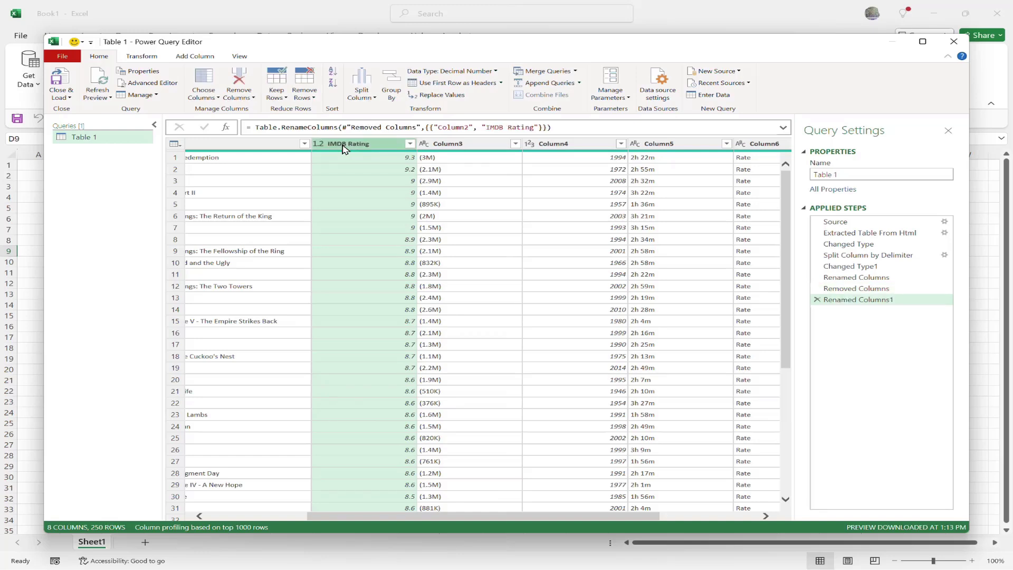
click(456, 144)
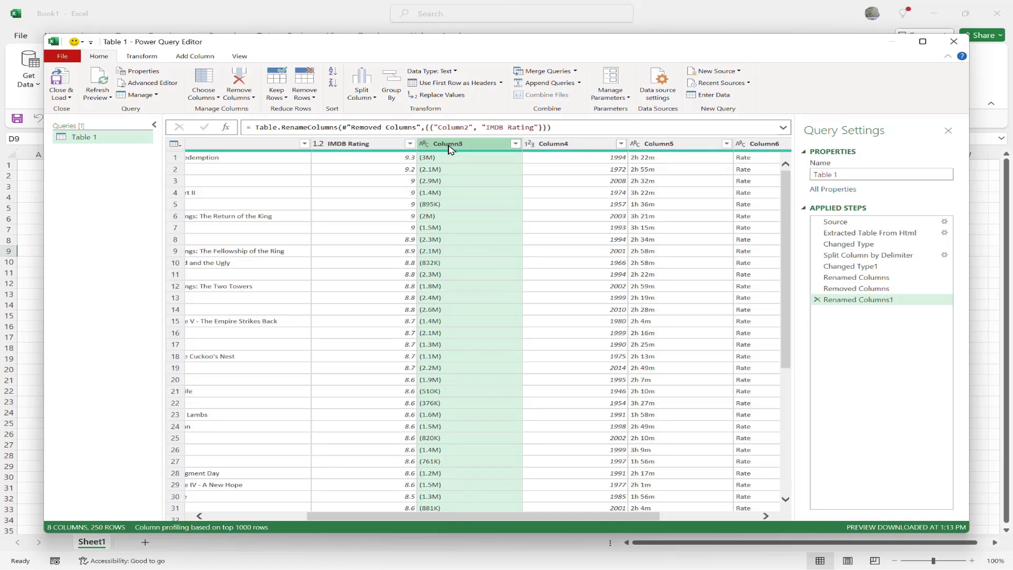
double_click(451, 144)
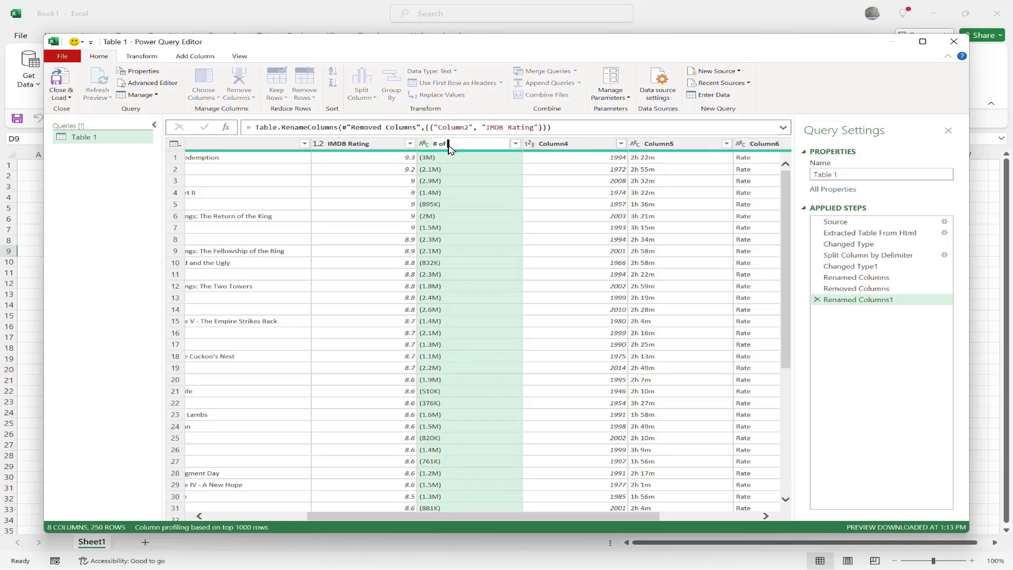
text(# of Reviews)
key(Return)
Rename Column4 as "Year made" and Column5 as "Length"
click(554, 144)
double_click(555, 145)
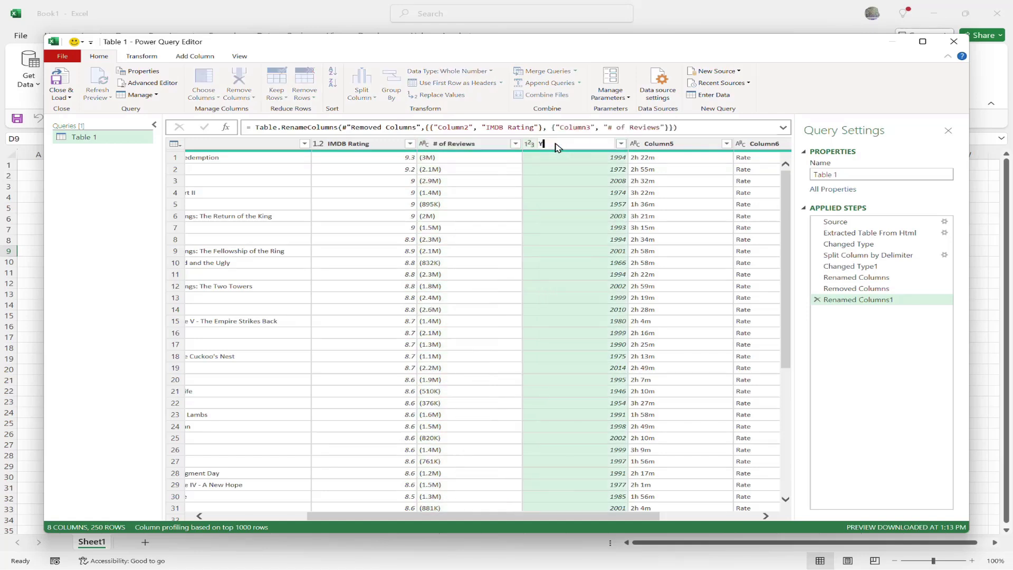
text(Year made)
key(Return)
click(658, 149)
double_click(653, 147)
text(Length)
key(Return)
Remove Column6, which only contains the word Rate, and rename Column7 as "Rating"
scroll(653, 317, right, 3)
right_click(595, 147)
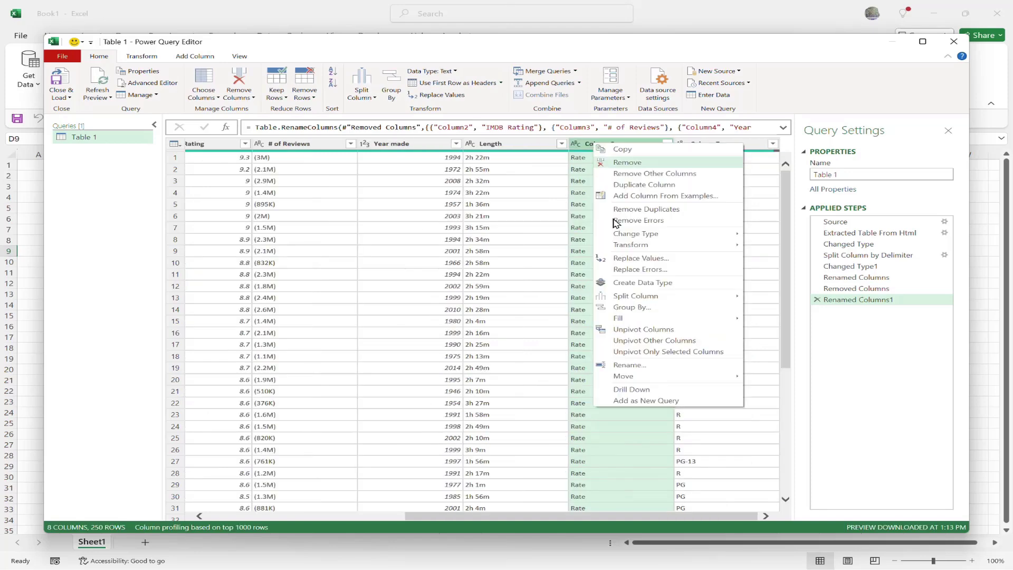
click(627, 162)
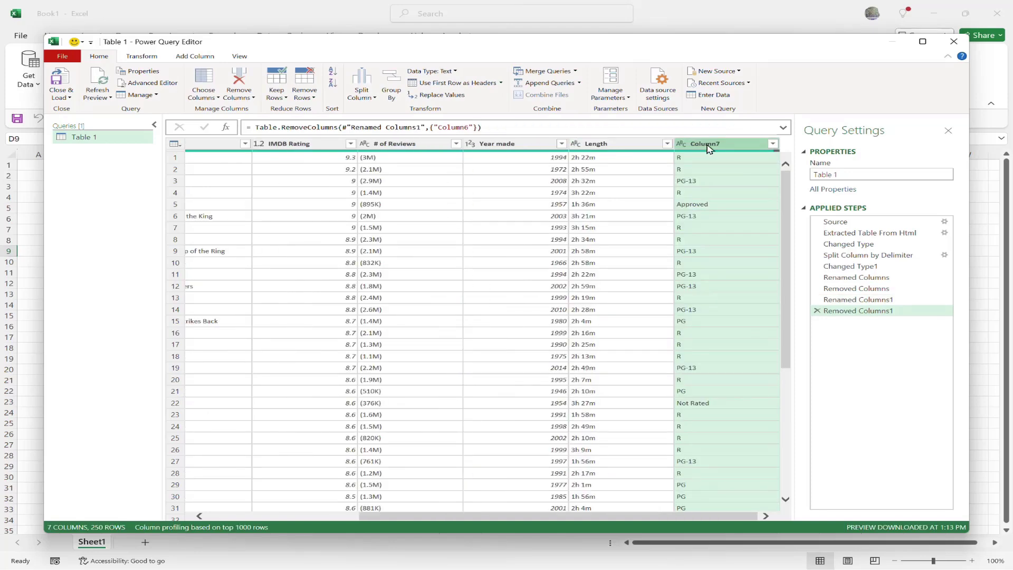
double_click(705, 144)
text(Rating)
key(Return)
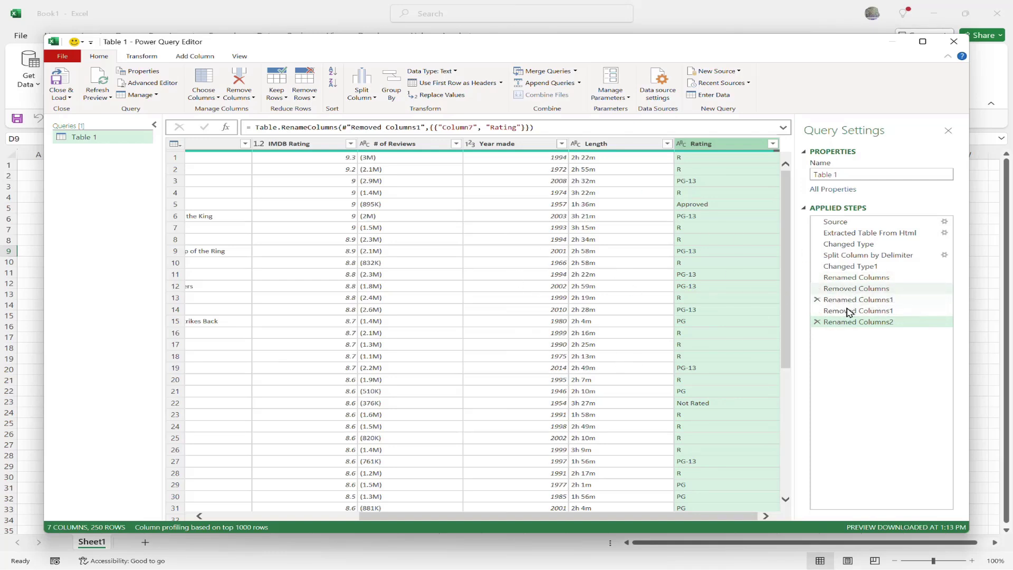
drag(690, 520, 491, 526)
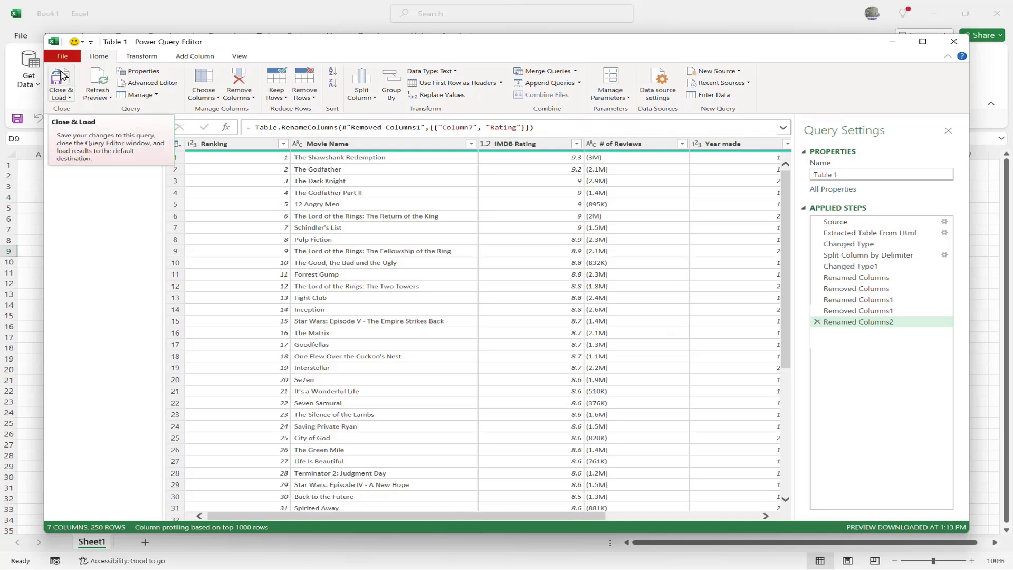
Close the query editor and load the cleaned movie table into the workbook, dismissing the table style tip
click(65, 97)
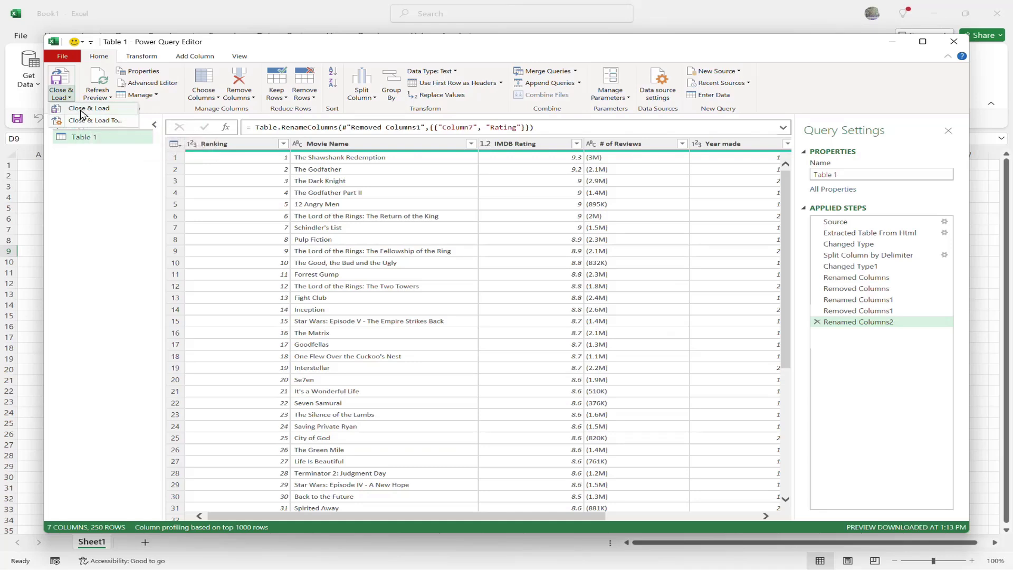
click(85, 109)
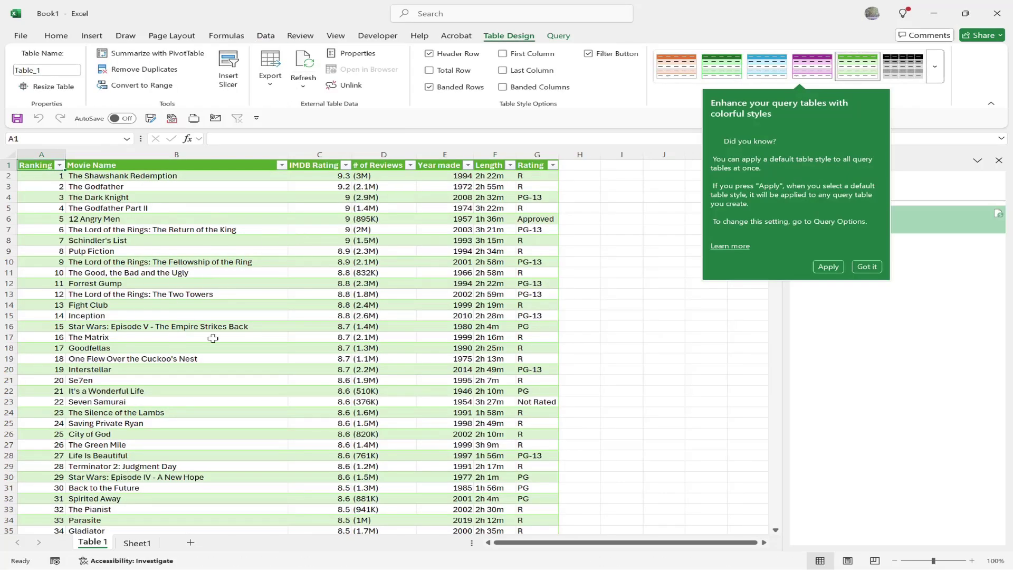
click(795, 305)
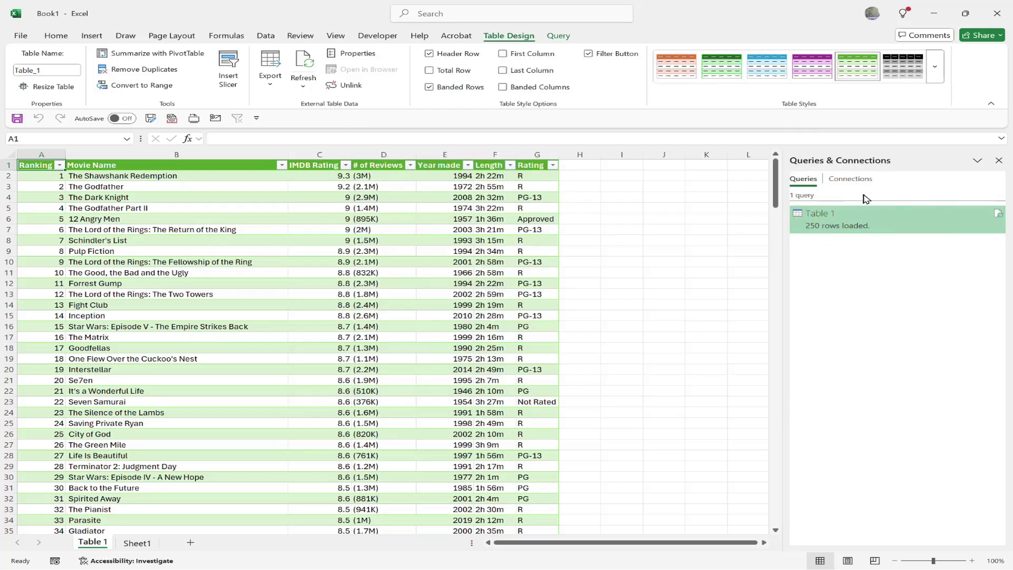
Reopen the loaded Table 1 query for editing to review its applied steps, and return to the worksheet
mouse_move(848, 222)
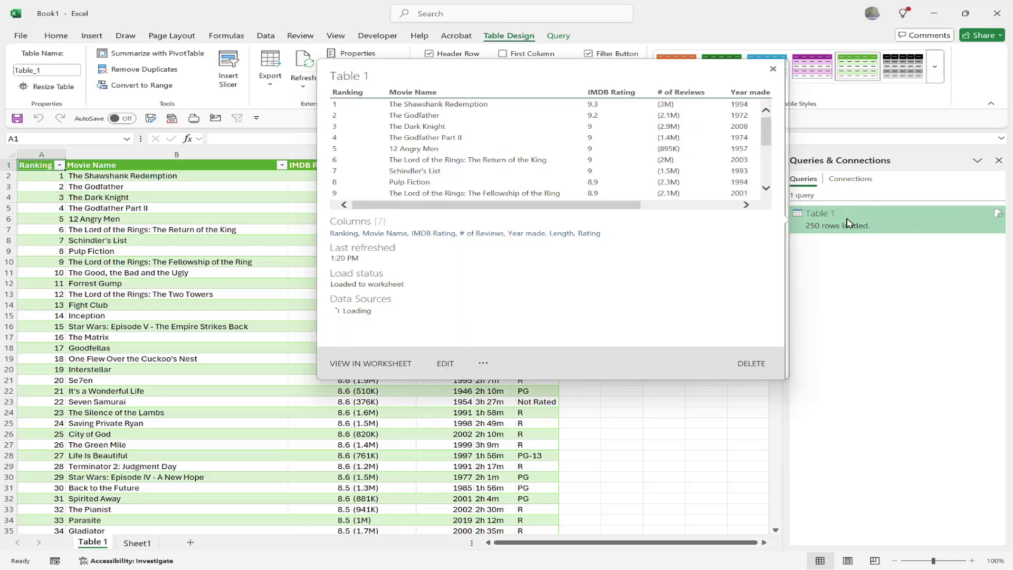
click(847, 222)
right_click(848, 223)
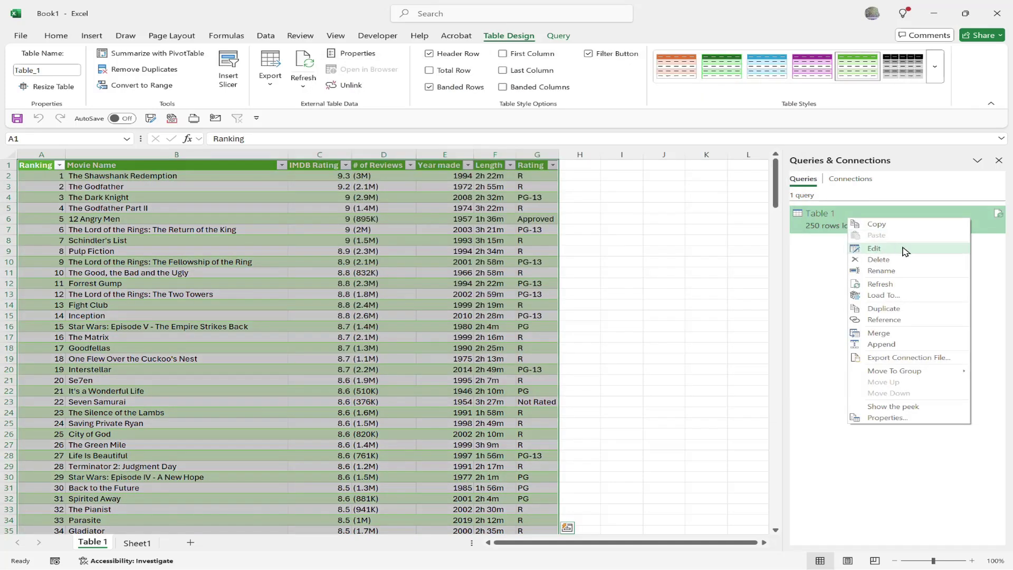
click(874, 248)
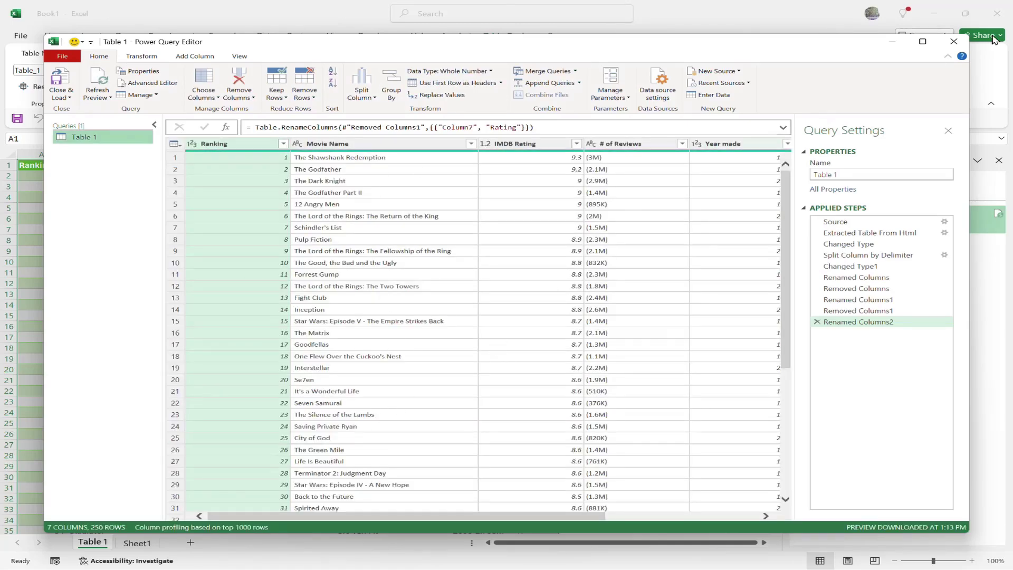
click(953, 42)
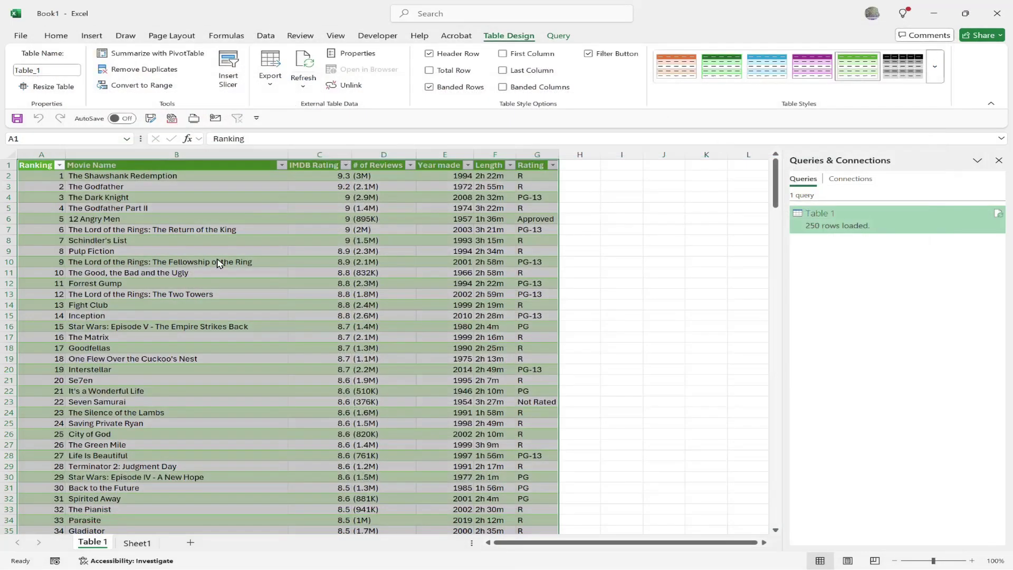
click(174, 264)
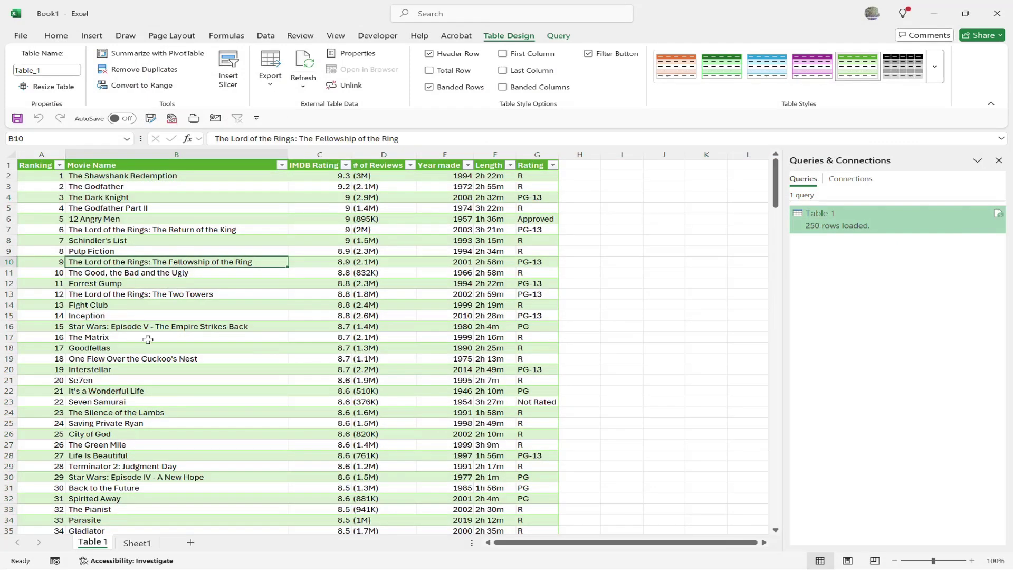
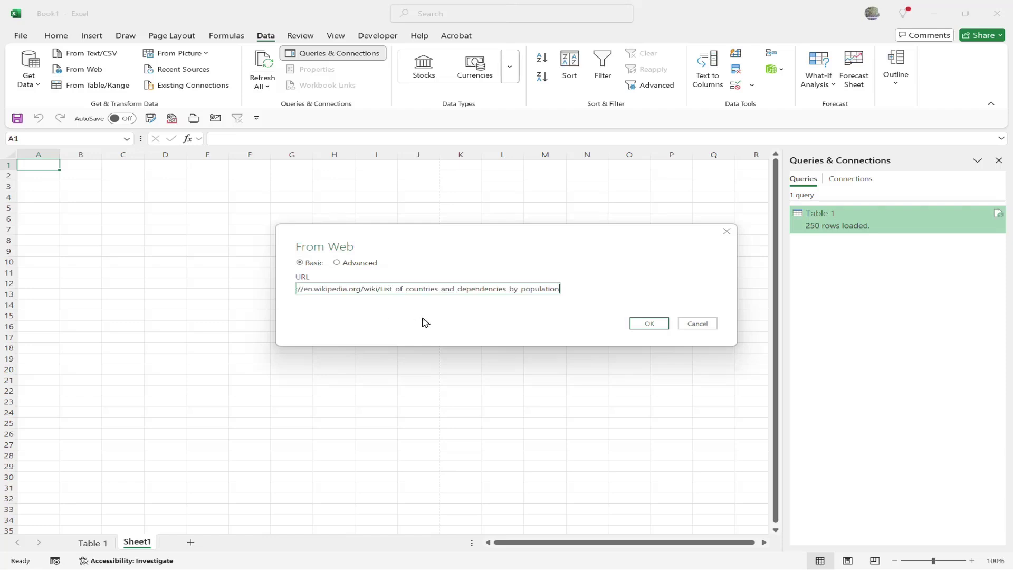
Connect to Wikipedia's List_of_countries_and_dependencies_by_population page and preview the population list, Table 1, Table 2 and Table 3
click(663, 323)
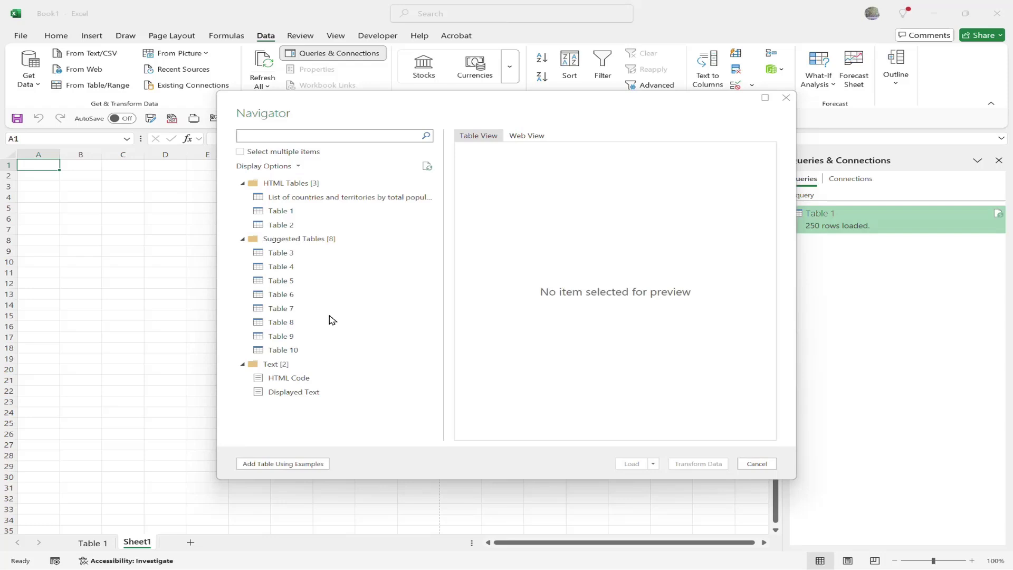
click(294, 199)
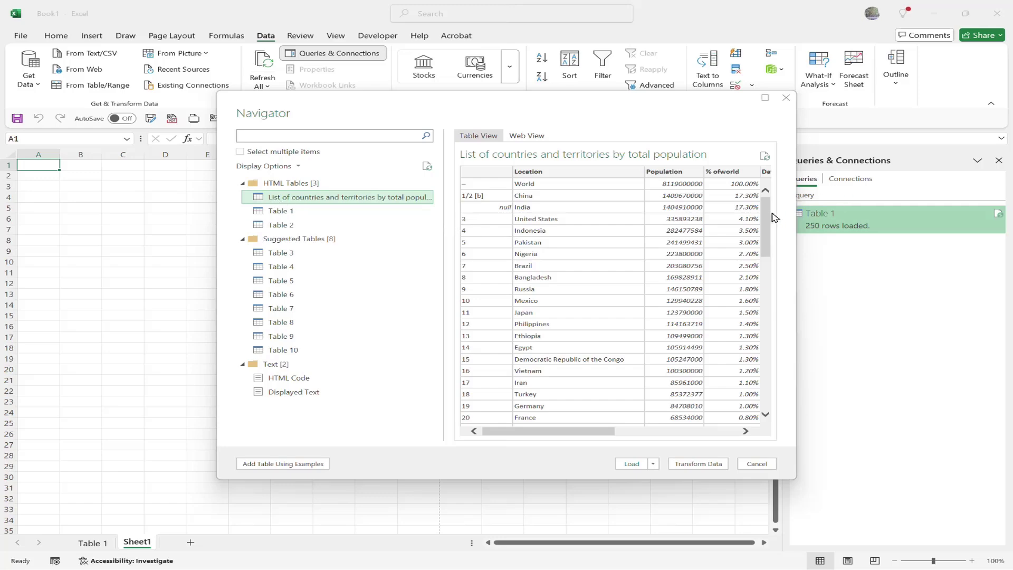
mouse_move(765, 217)
mouse_down()
mouse_move(758, 261)
mouse_move(768, 339)
mouse_move(766, 203)
mouse_up()
click(287, 213)
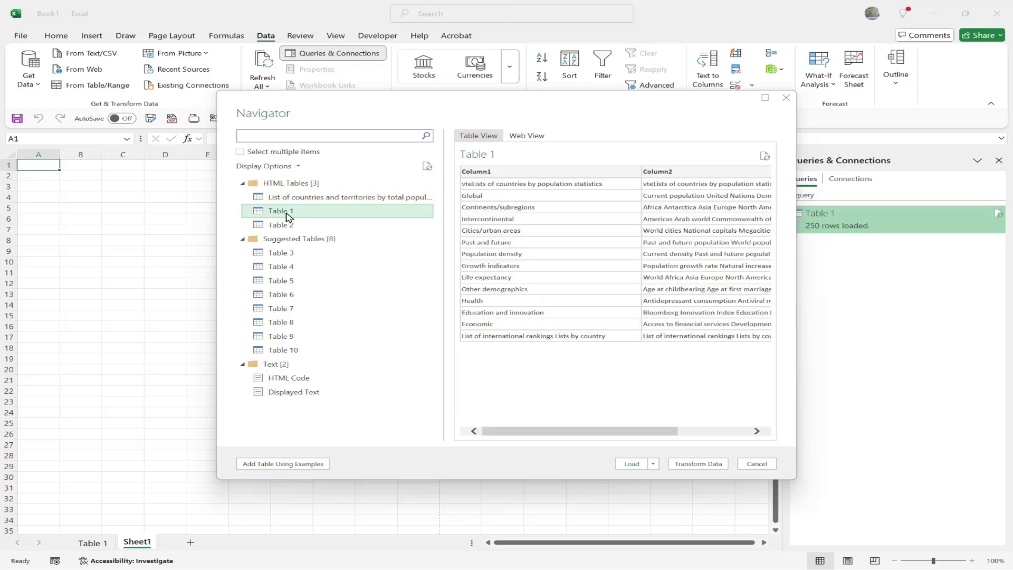
click(279, 226)
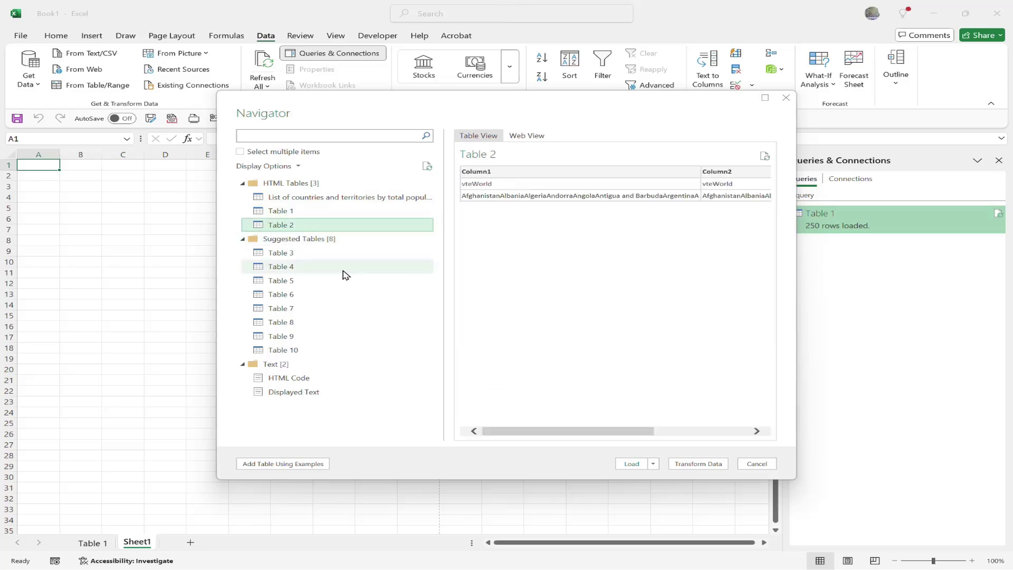
click(294, 258)
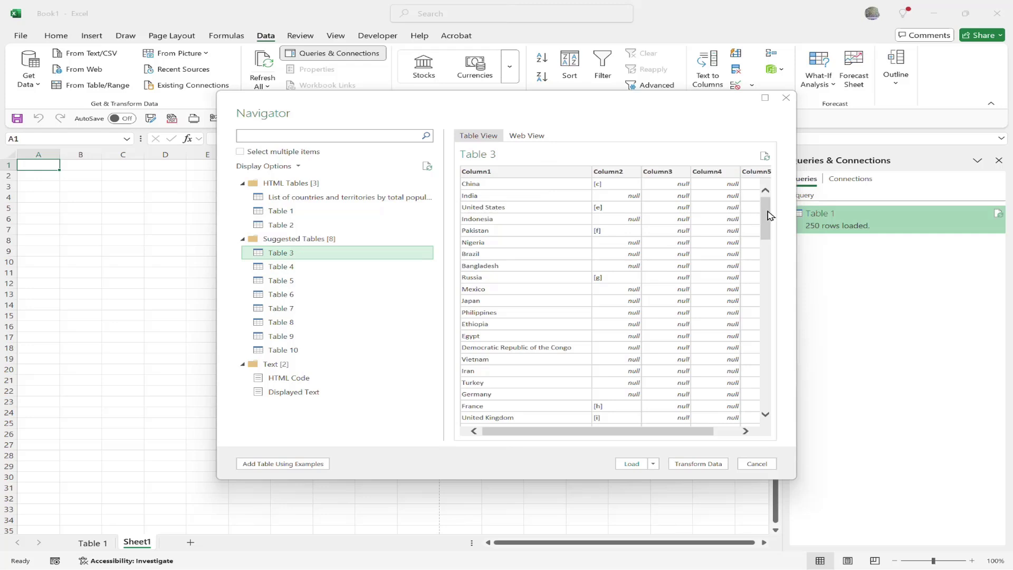
drag(769, 216, 784, 196)
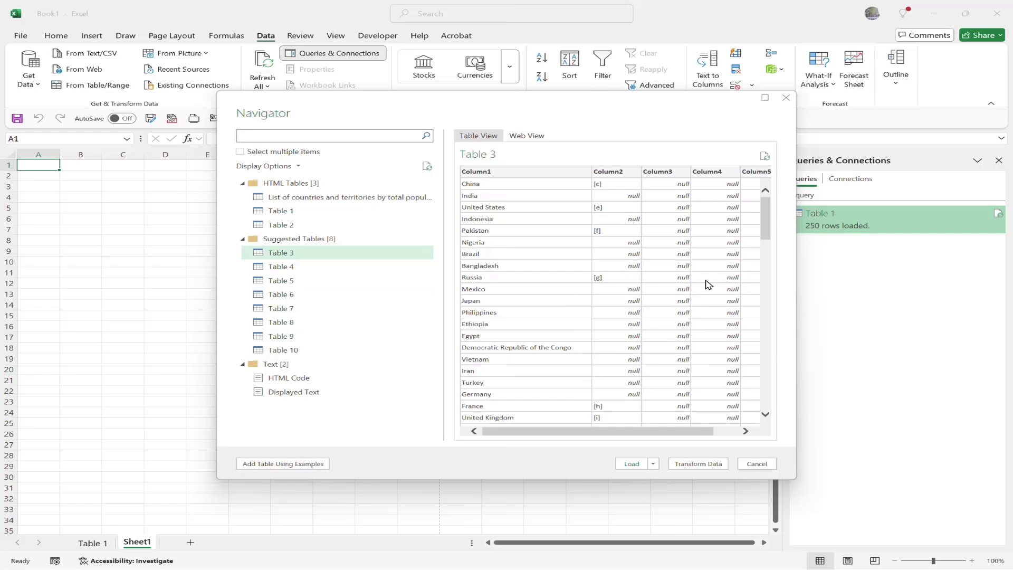
Select the "List of countries and territories by total population" table, check the page in Web View, and open the table for transformation
click(271, 200)
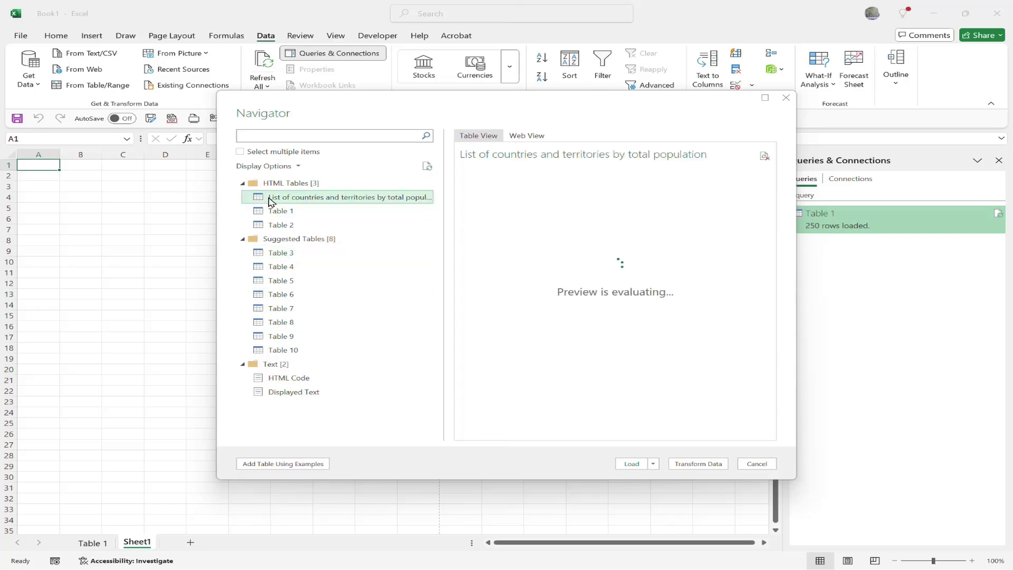
click(526, 136)
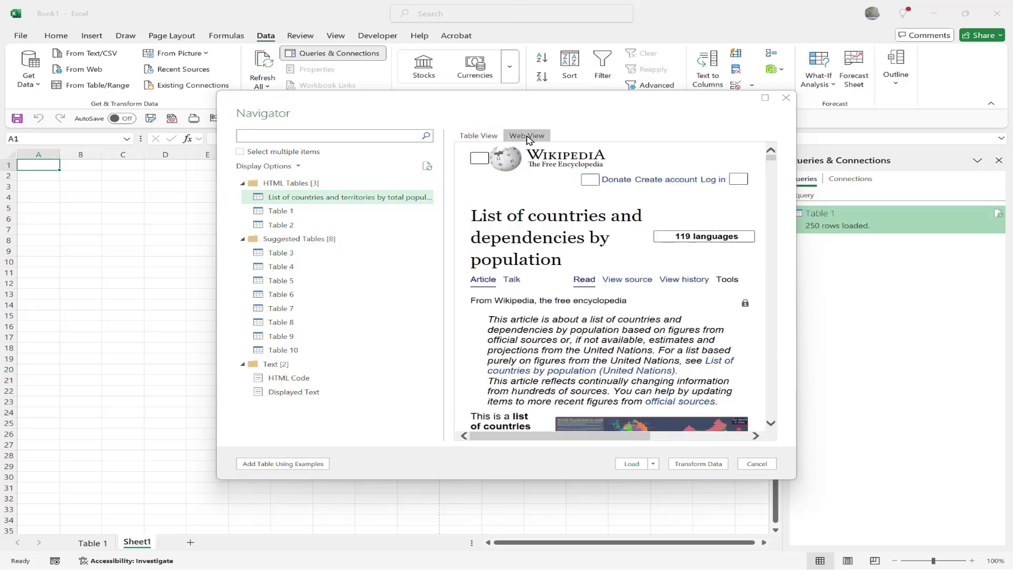
mouse_move(774, 158)
mouse_down()
mouse_move(771, 194)
mouse_move(771, 154)
mouse_up()
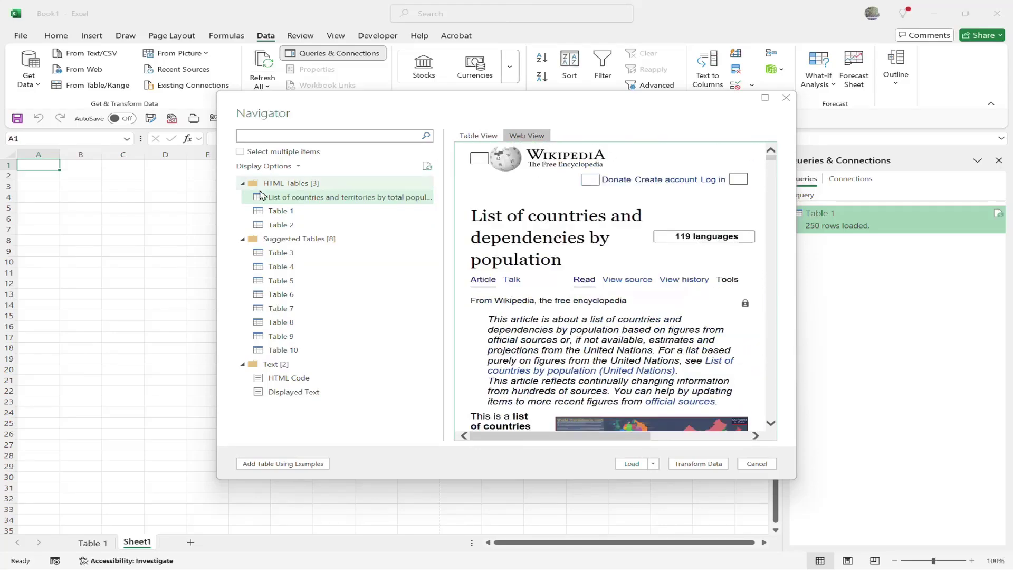
click(696, 464)
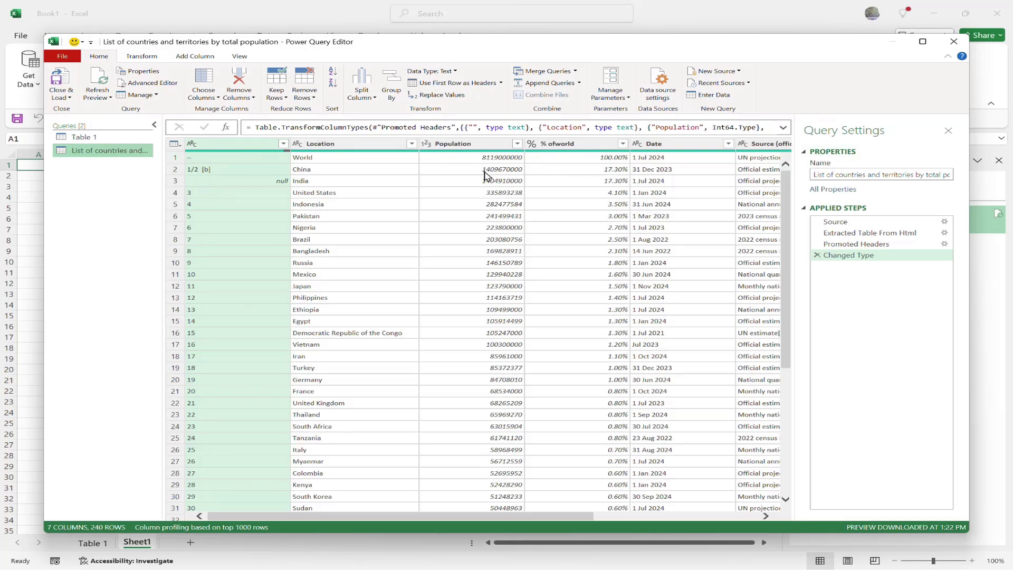
Remove the unnamed first column and the top 1 row, World, from the countries query
right_click(219, 148)
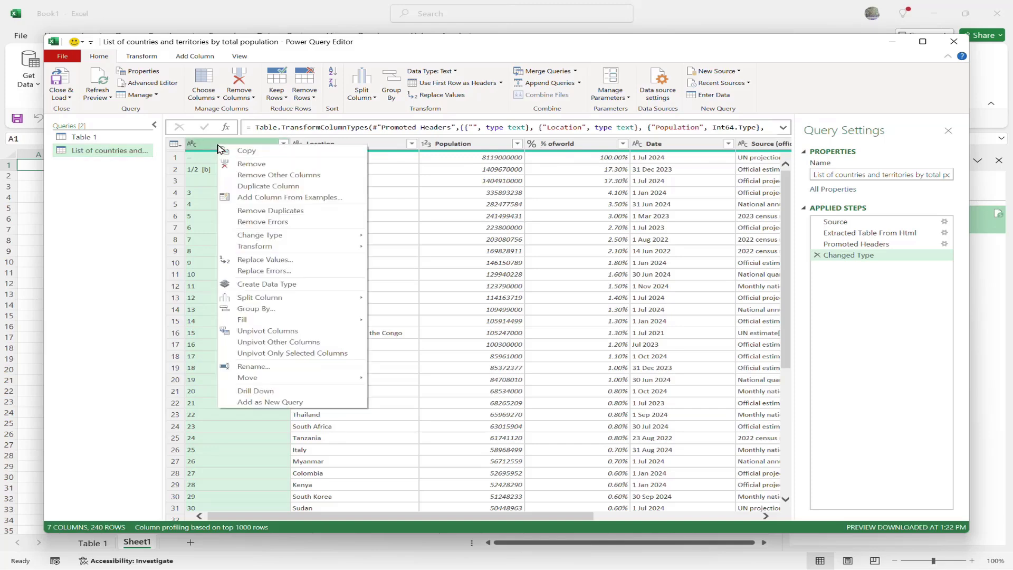
click(242, 164)
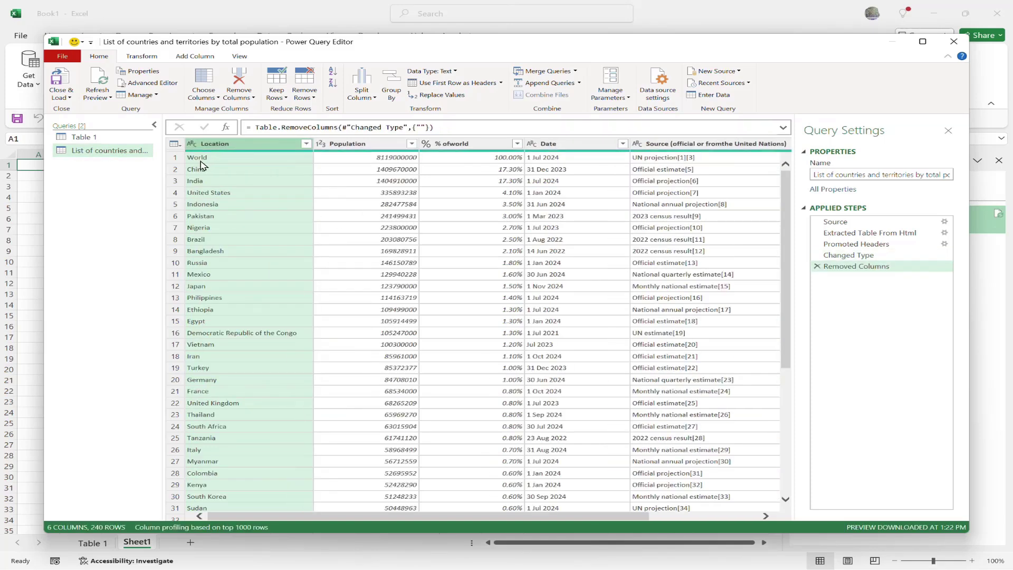
click(248, 166)
click(248, 165)
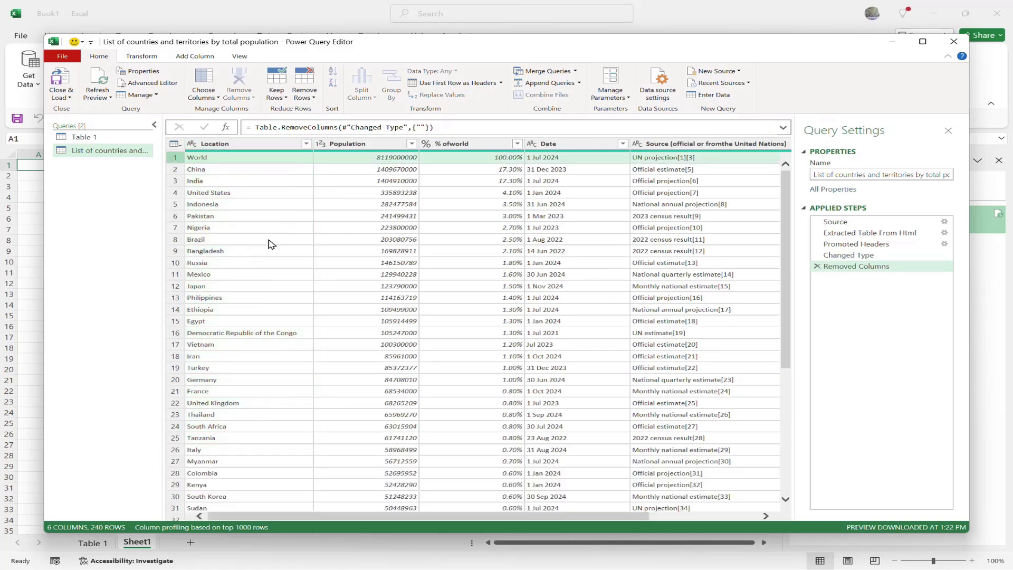
click(310, 99)
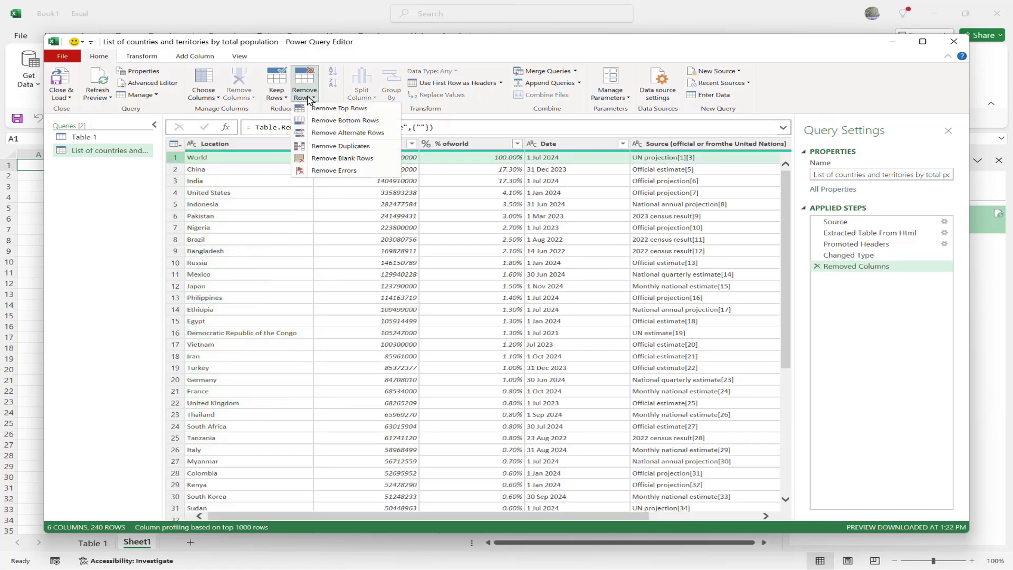
click(317, 111)
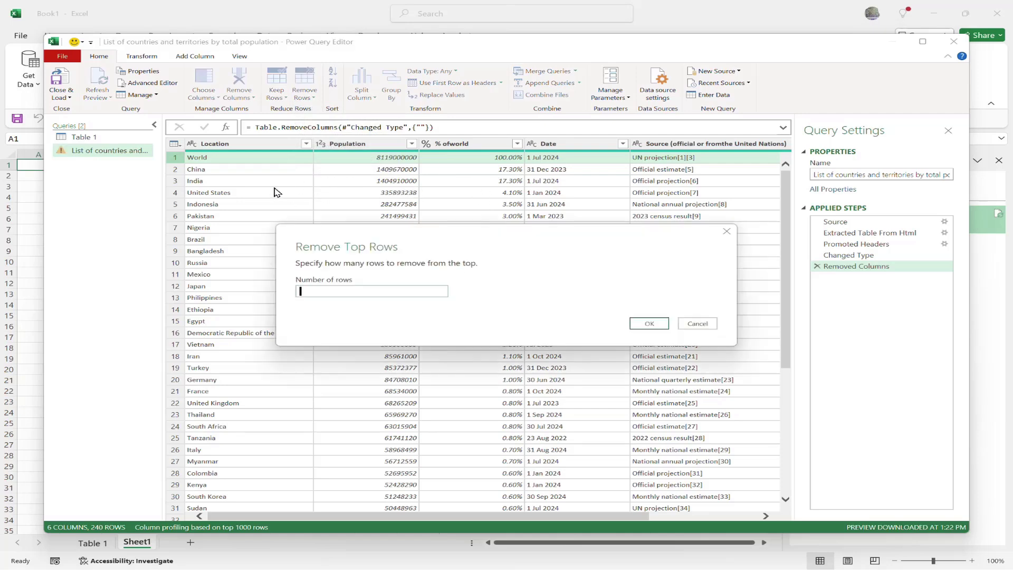
text(1)
click(649, 323)
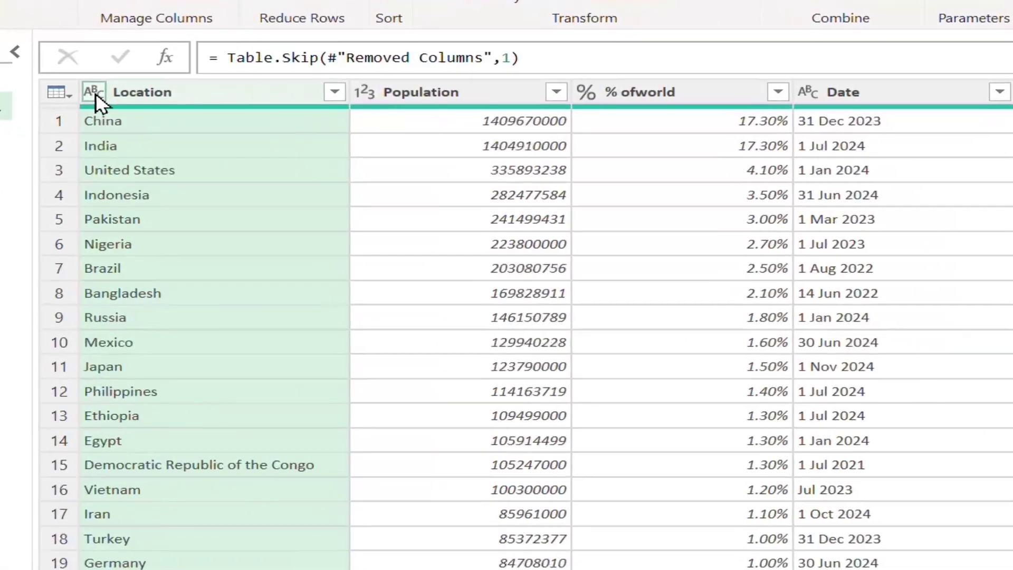
Examine the data type choices for the Location, Population and Date columns without changing any type
click(193, 144)
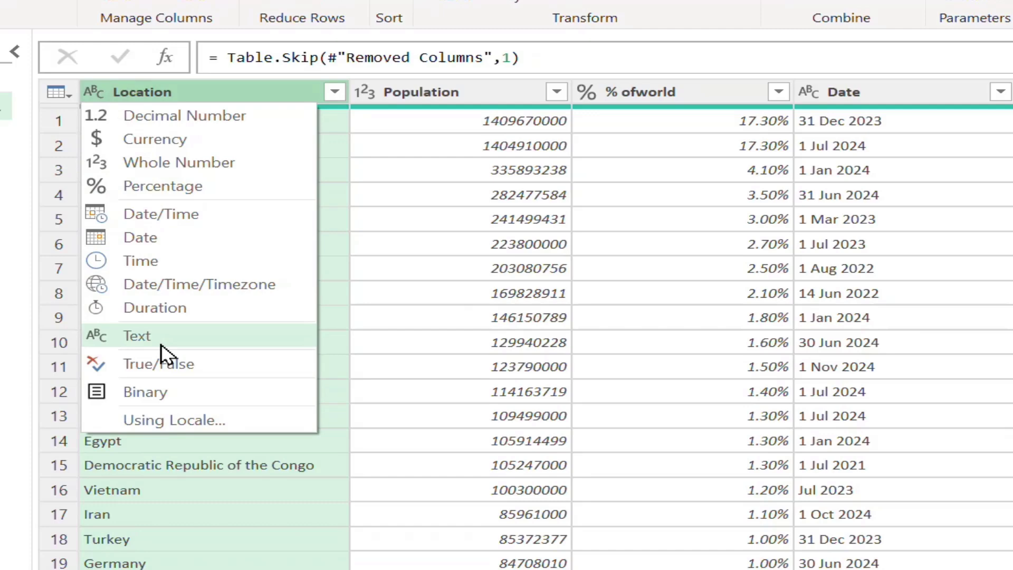
click(414, 138)
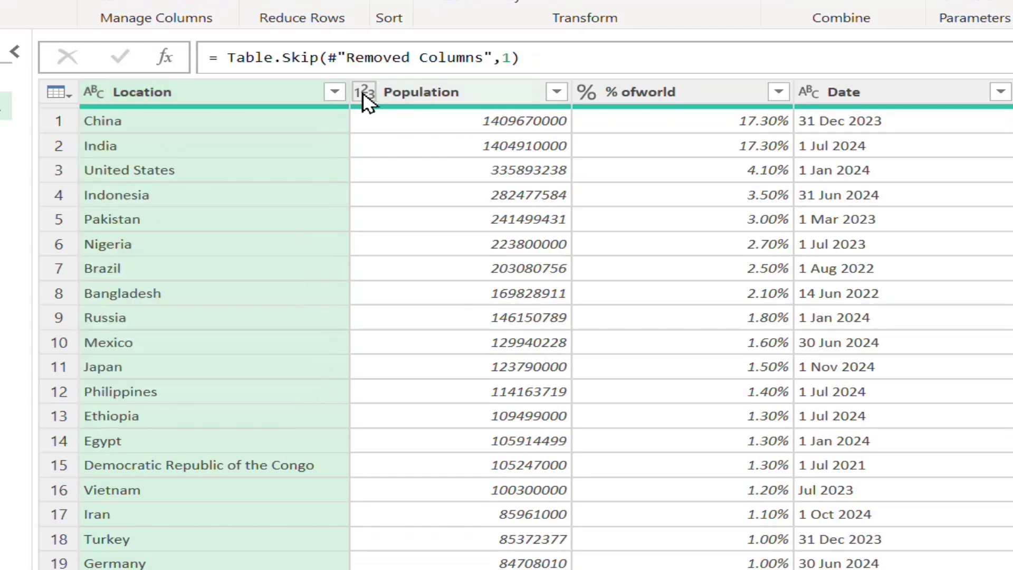
click(364, 93)
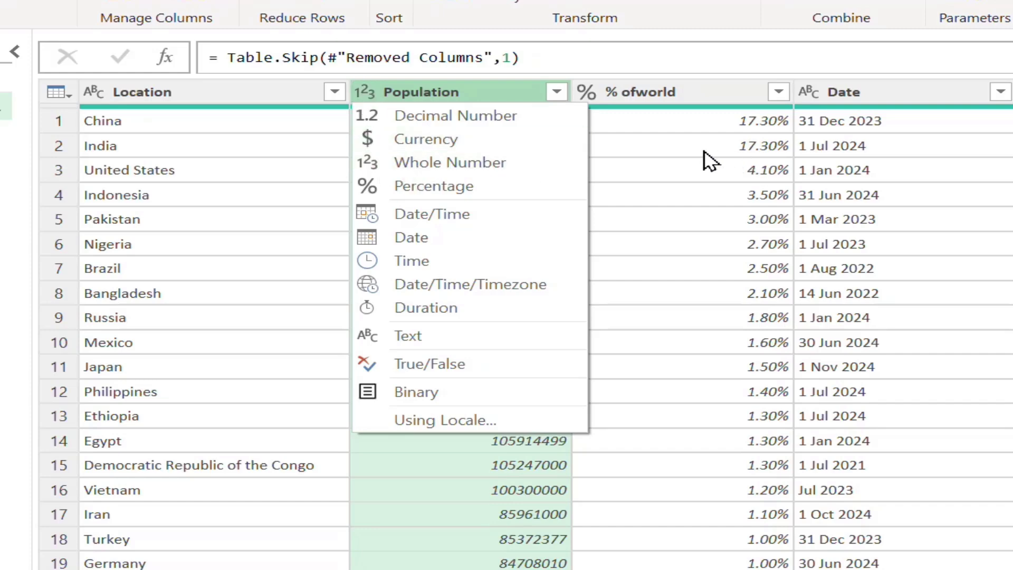
click(626, 171)
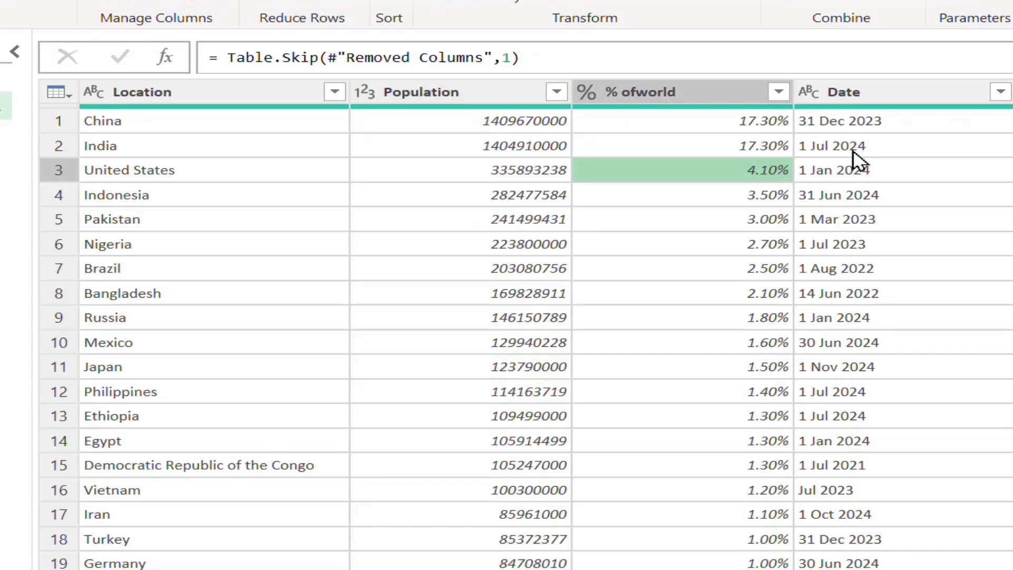
click(812, 95)
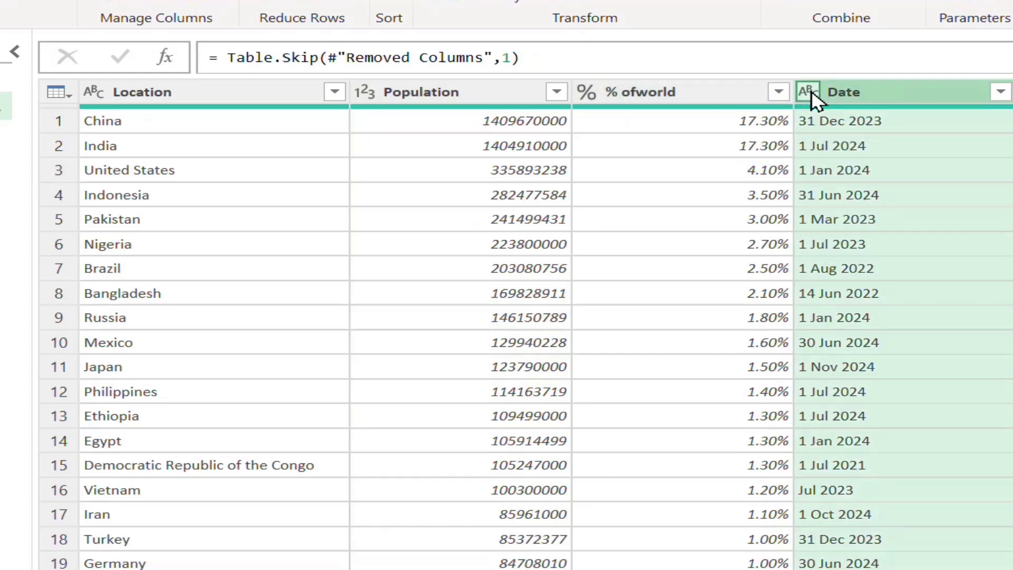
click(807, 93)
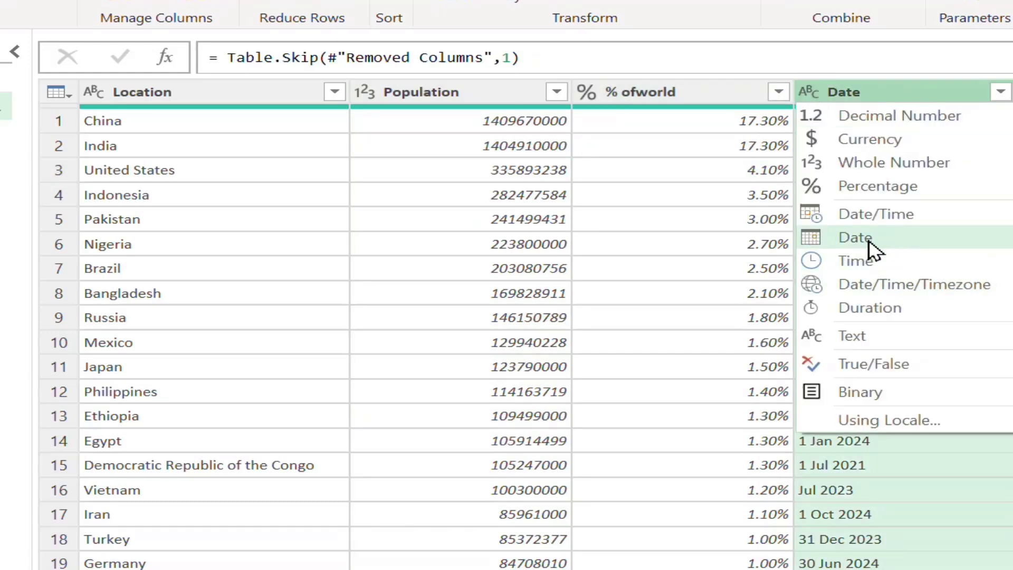
click(963, 268)
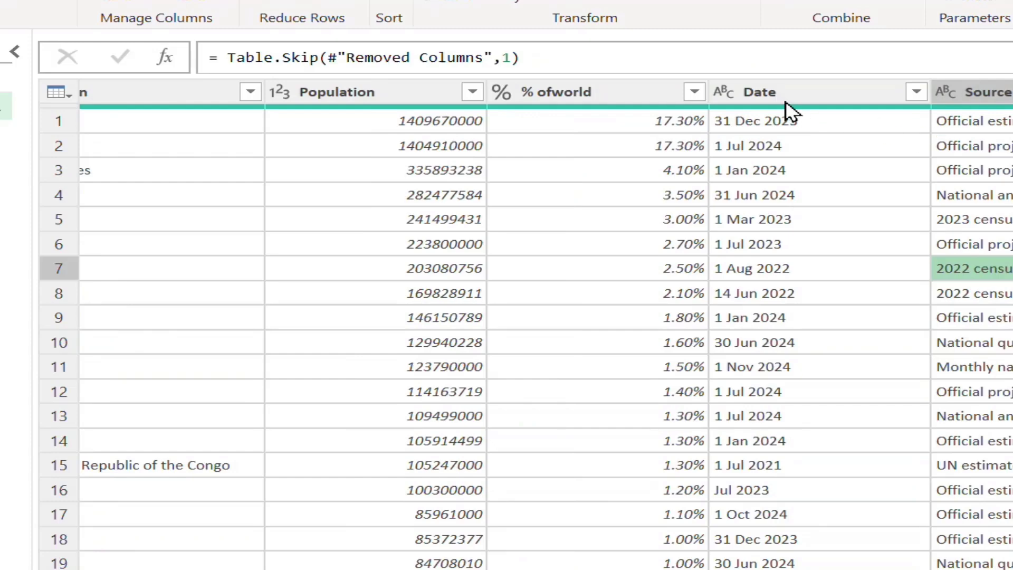
Remove the Date column and the Source (official or from the United Nations) column from the countries query
right_click(762, 100)
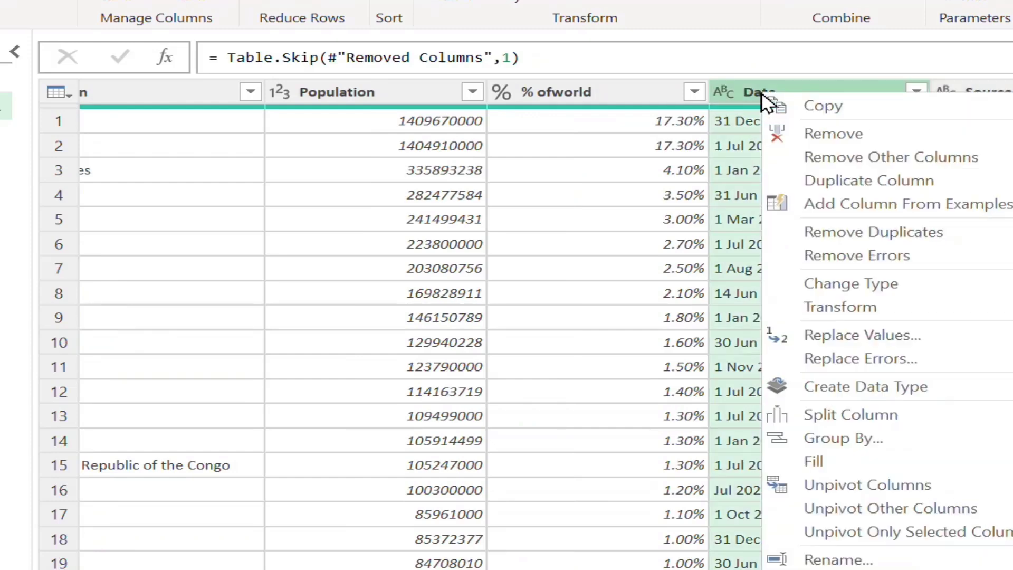
click(831, 134)
right_click(790, 101)
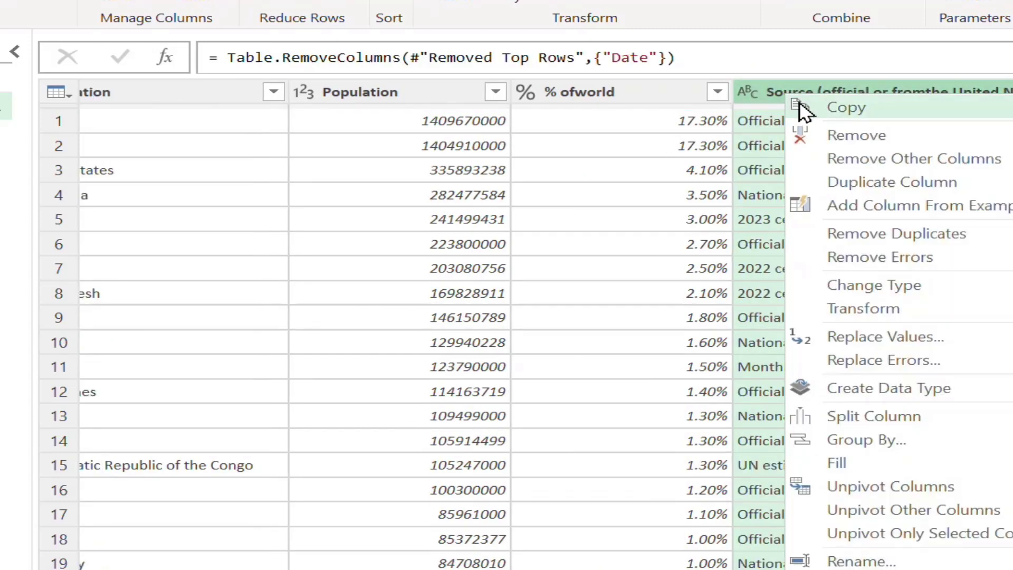
click(829, 136)
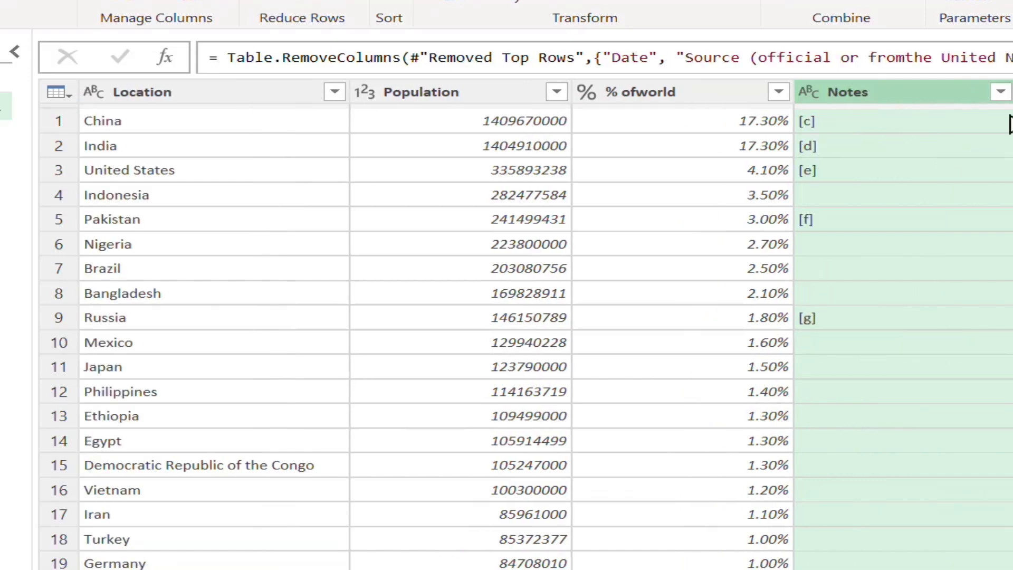
Remove the Notes column from the countries query
right_click(856, 96)
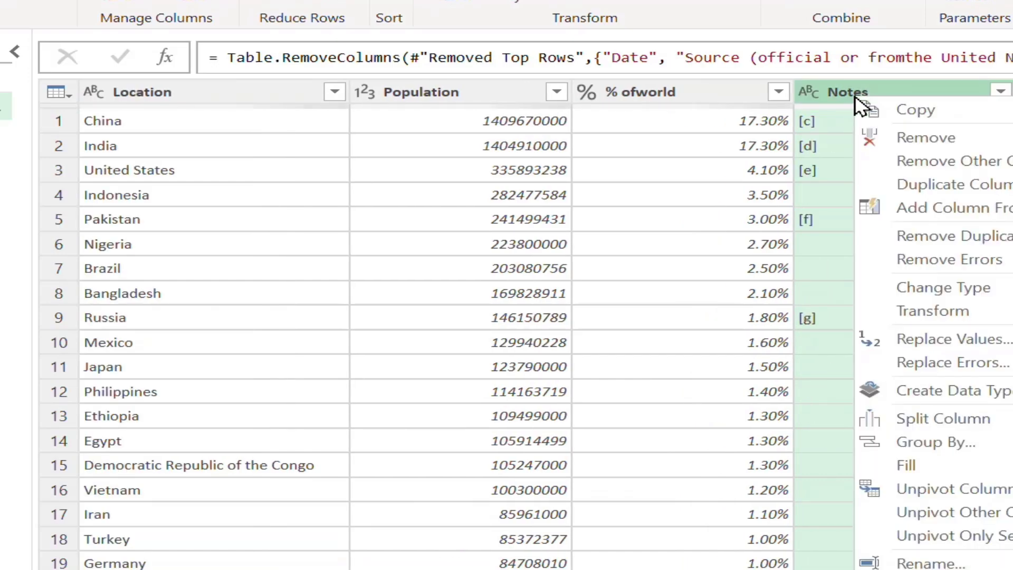
click(910, 148)
click(158, 142)
Look through the remaining country rows, close the query editor and load the cleaned countries table into the workbook
scroll(399, 411, down, 3)
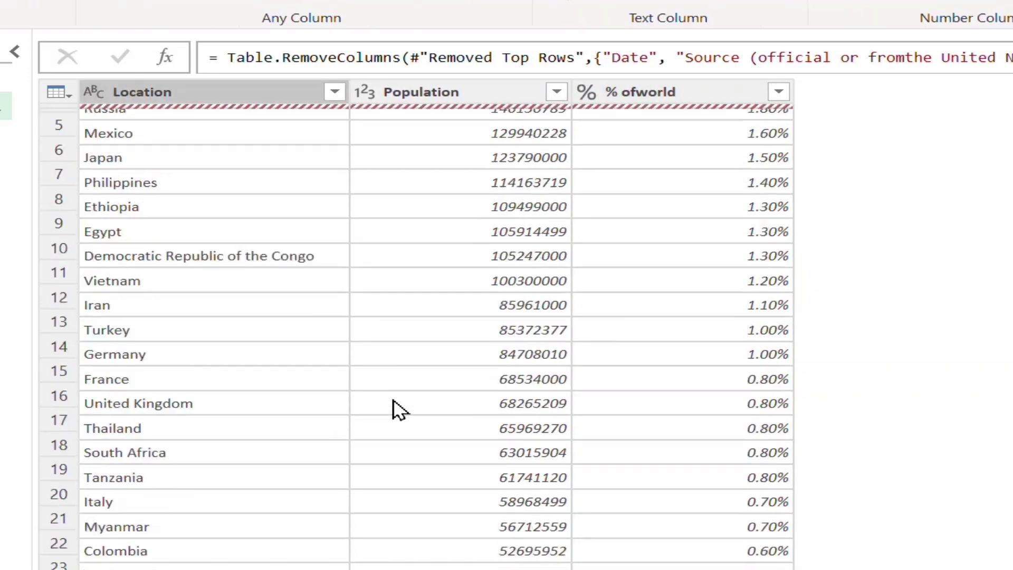
scroll(400, 411, down, 20)
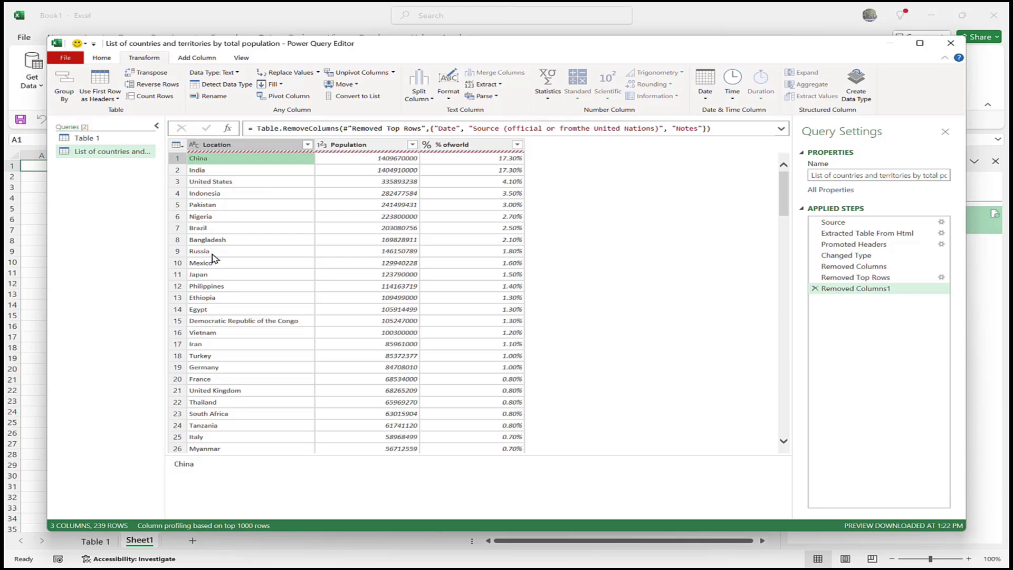
click(102, 58)
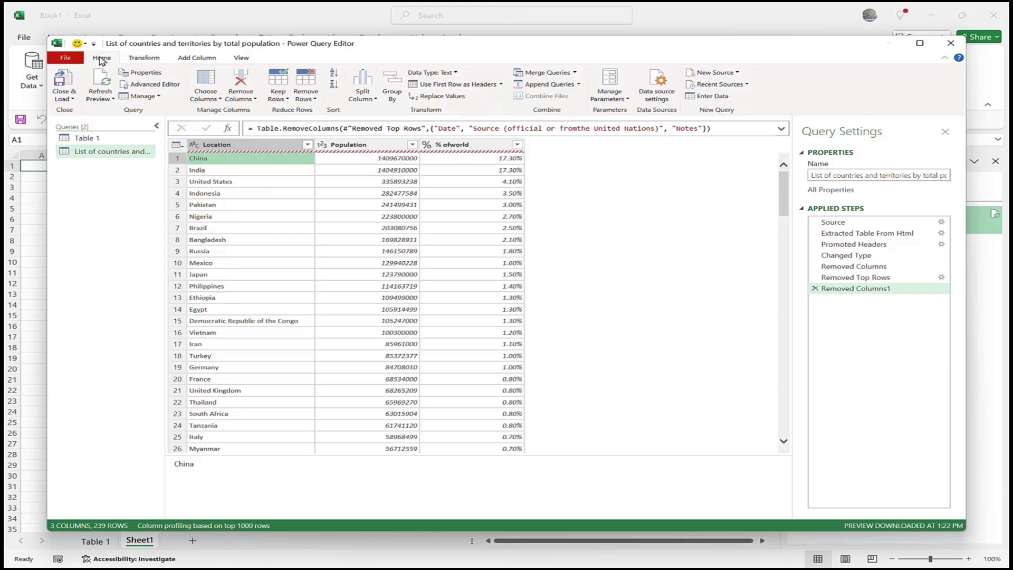
click(63, 78)
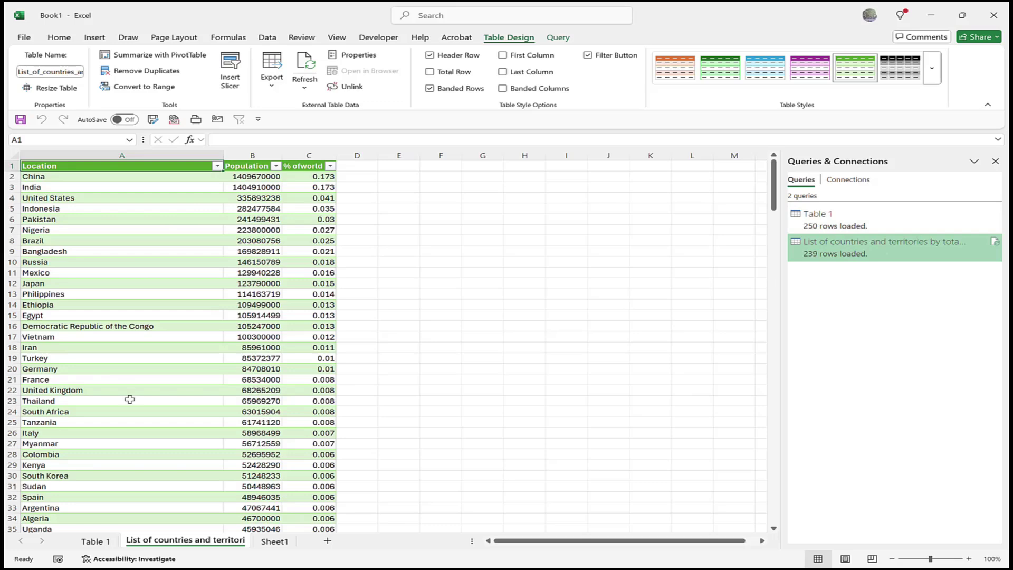
Format the Population column with comma thousands separators and no decimal places
click(253, 158)
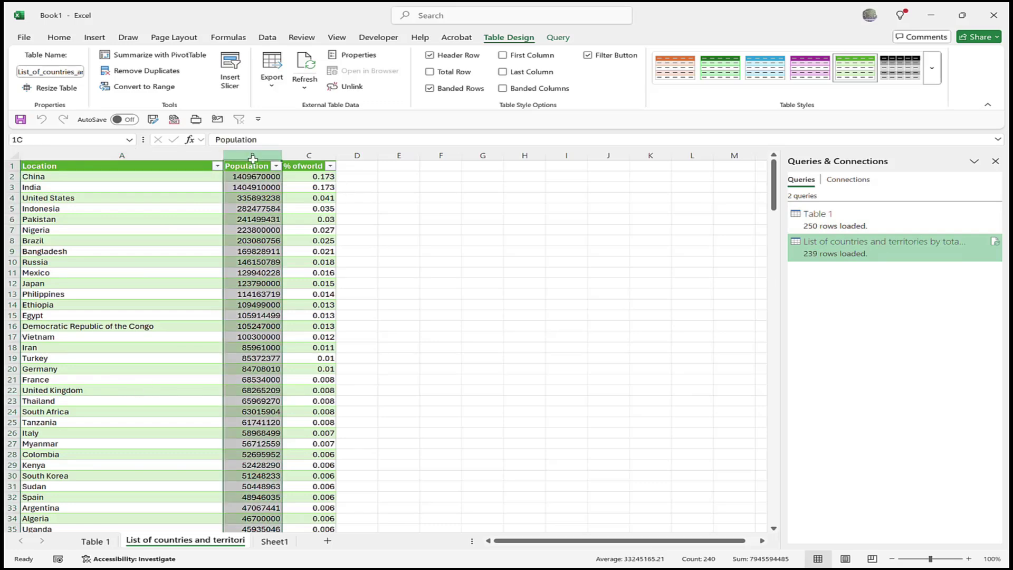
click(59, 38)
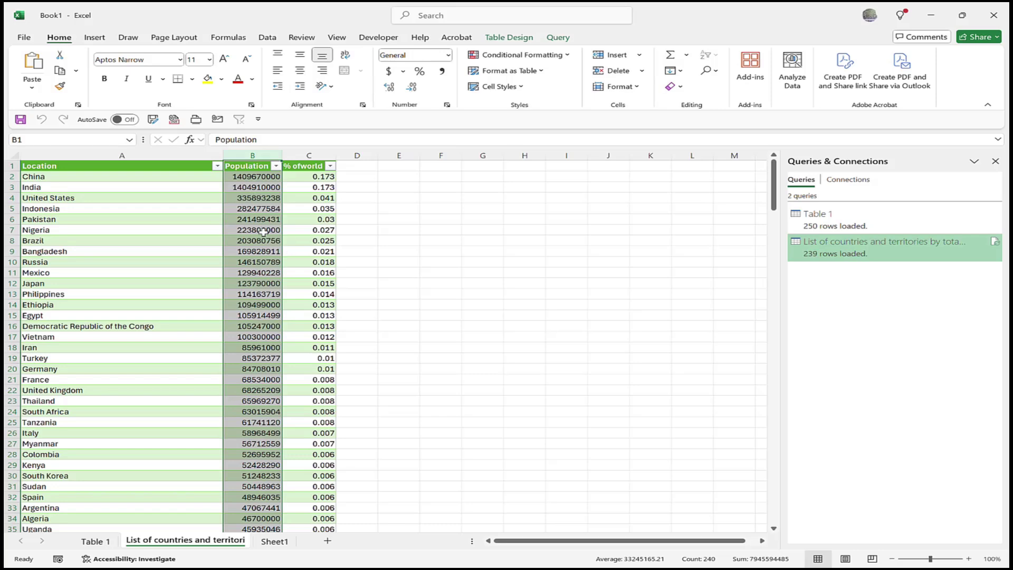
click(442, 73)
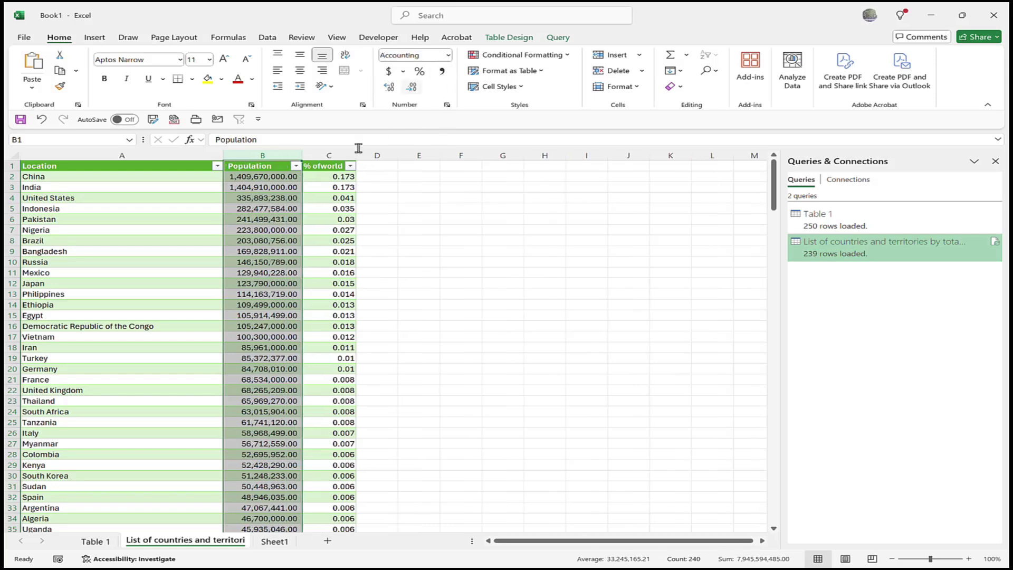
click(412, 88)
click(412, 87)
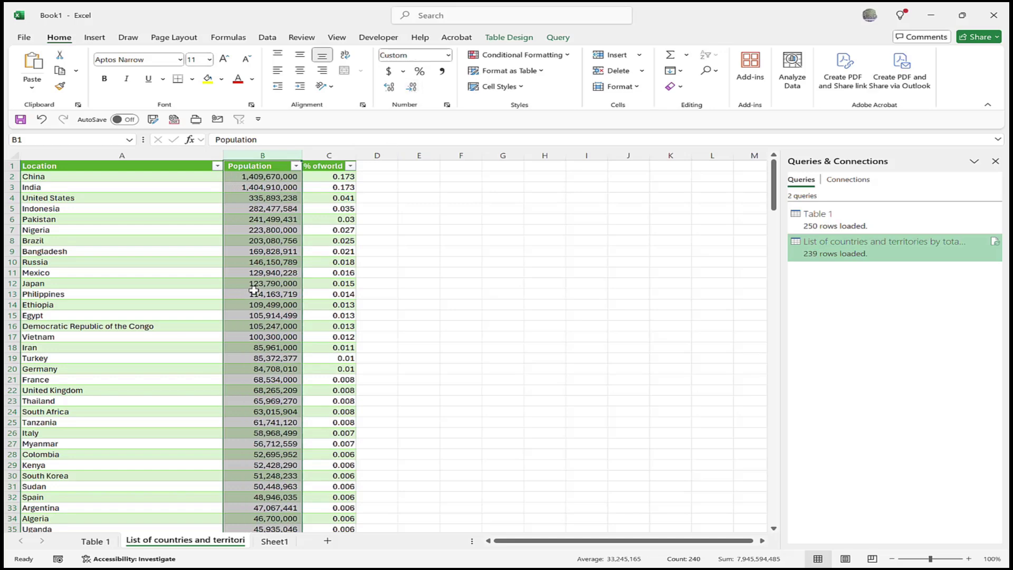
Format the % ofworld column as percentages with two decimal places, and deselect the column
click(335, 153)
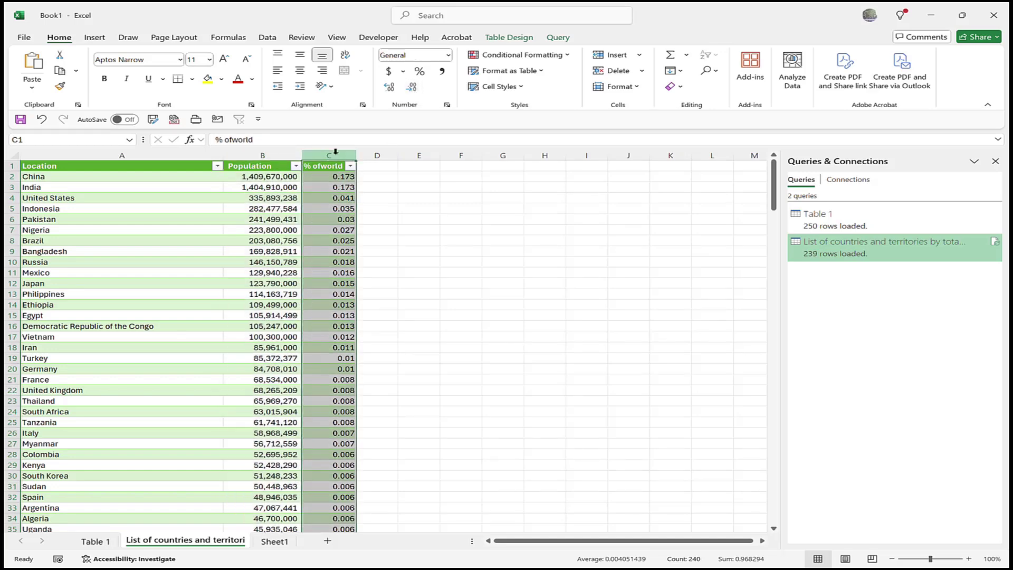
click(421, 72)
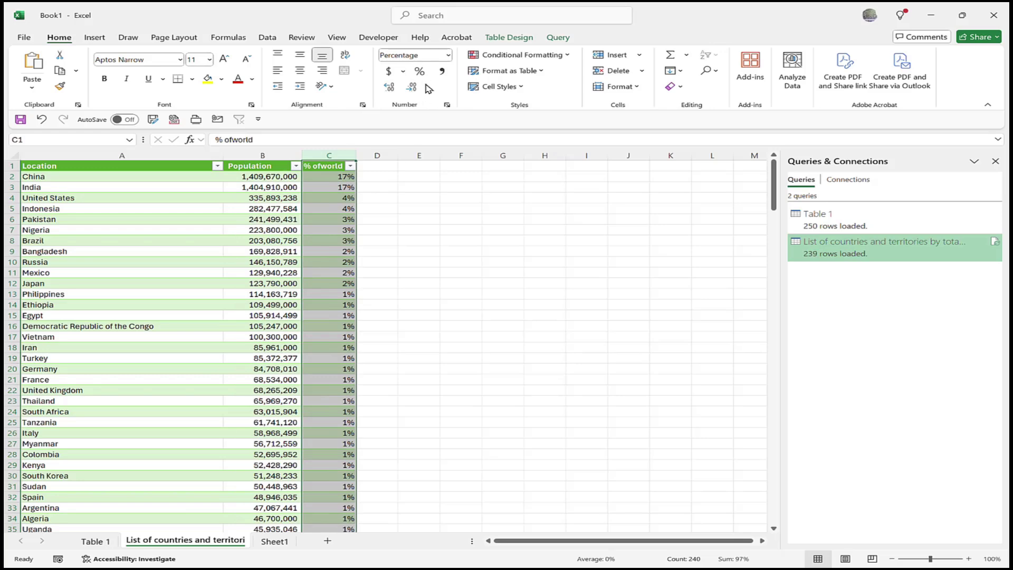
click(388, 87)
click(389, 87)
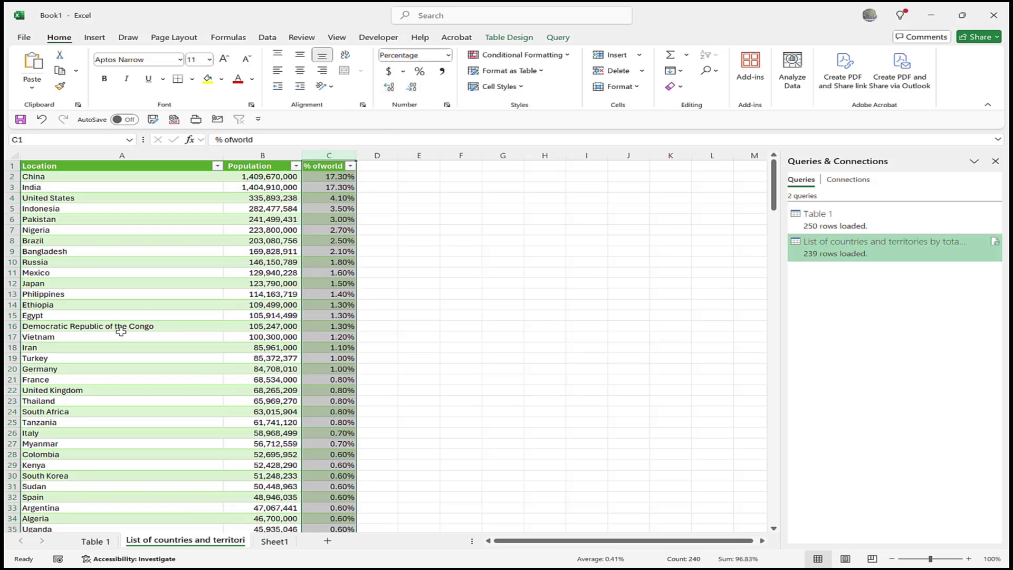
click(164, 295)
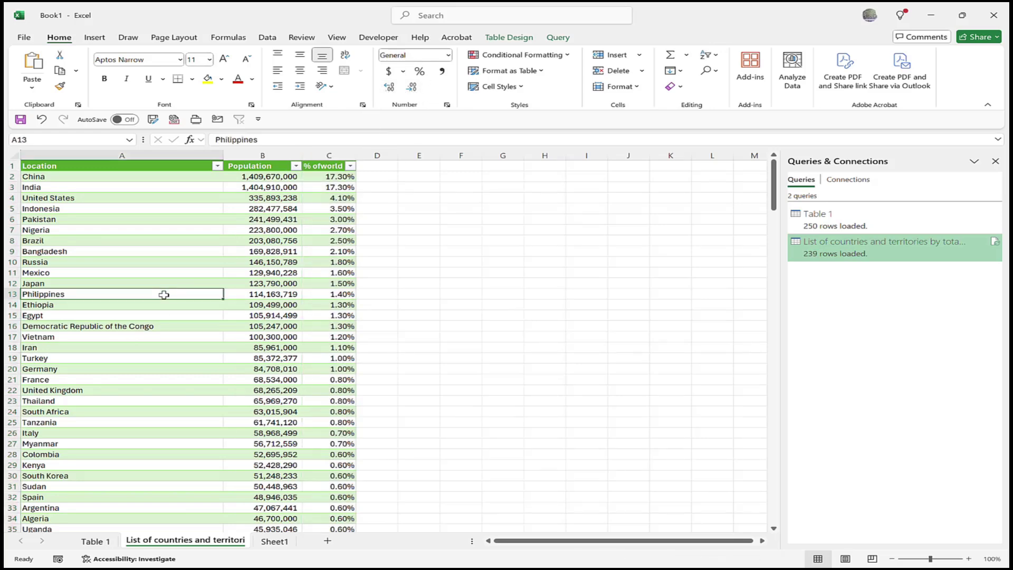